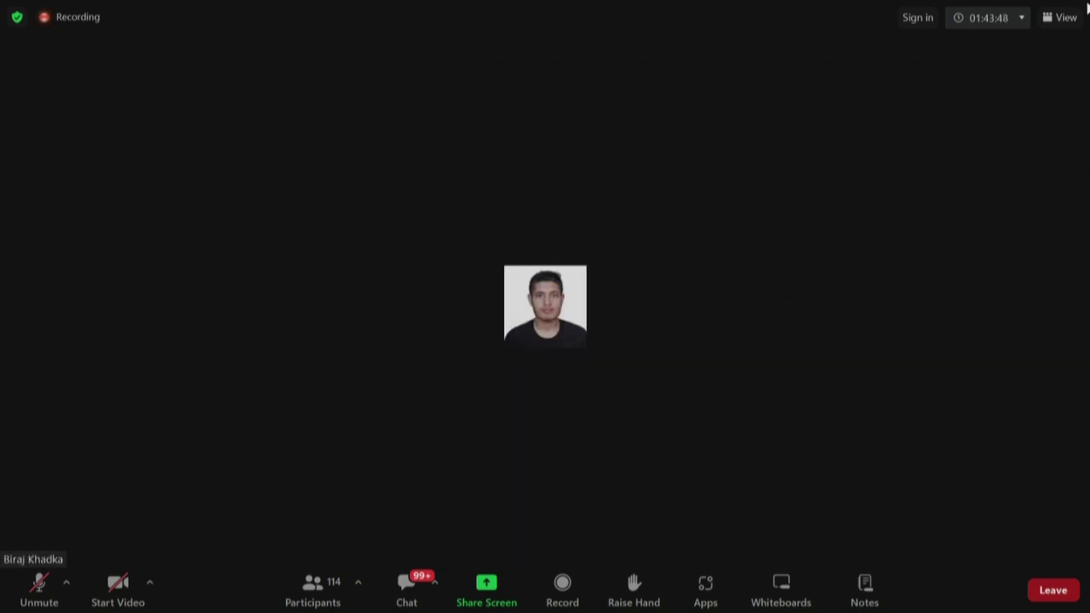
# Step: Hide the meeting timers in the Zoom meeting view
pyautogui.click(1075, 20)
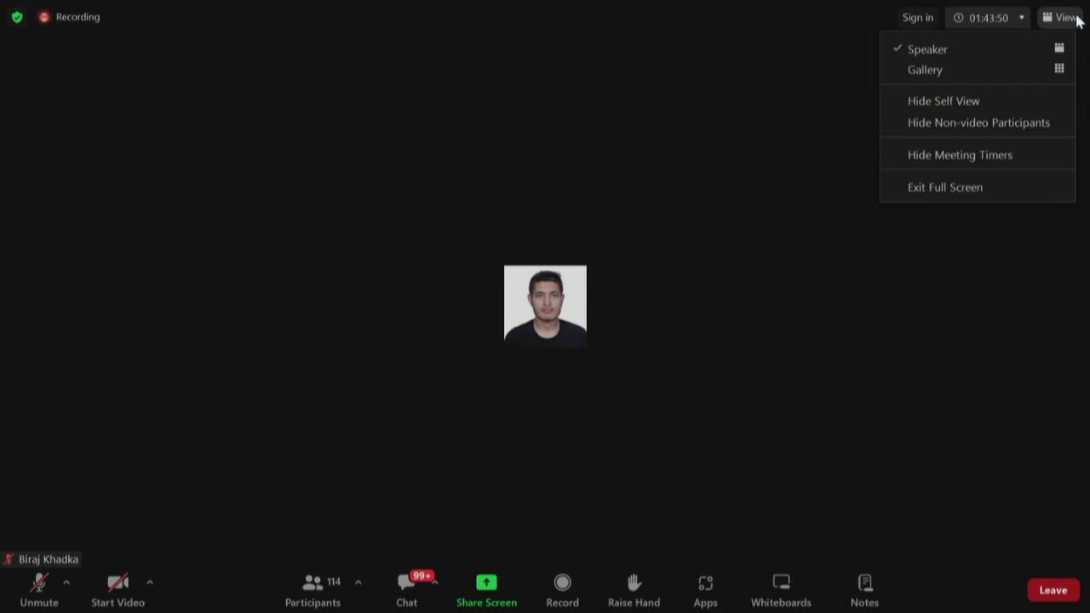
pyautogui.click(1044, 157)
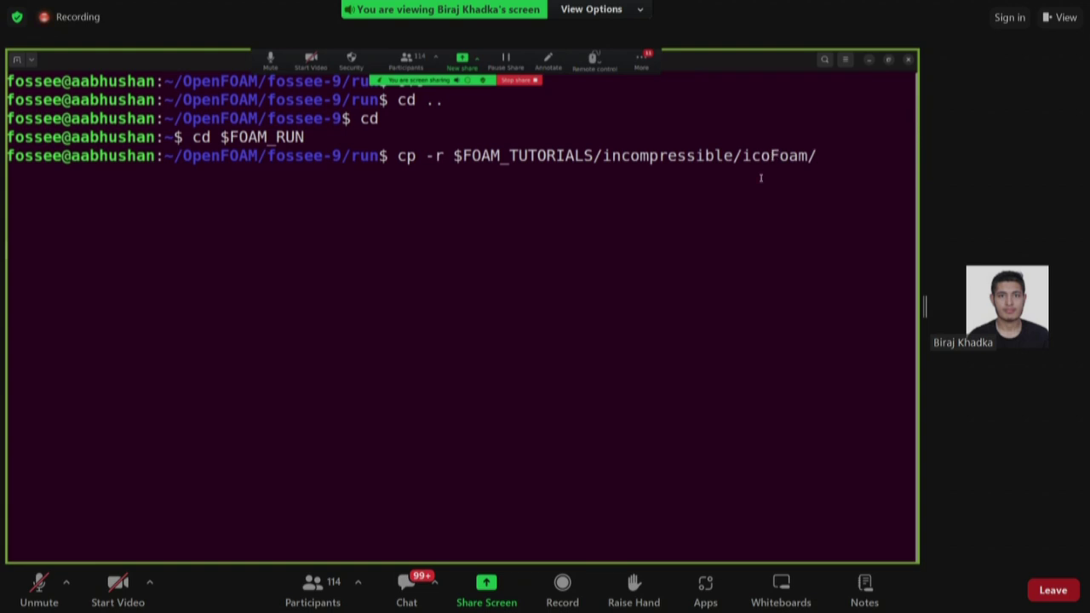
# Step: Complete and run the recursive copy of $FOAM_TUTORIALS/incompressible/icoFoam/cavity/cavity into the current run directory
pyautogui.write('cavity/cavit')
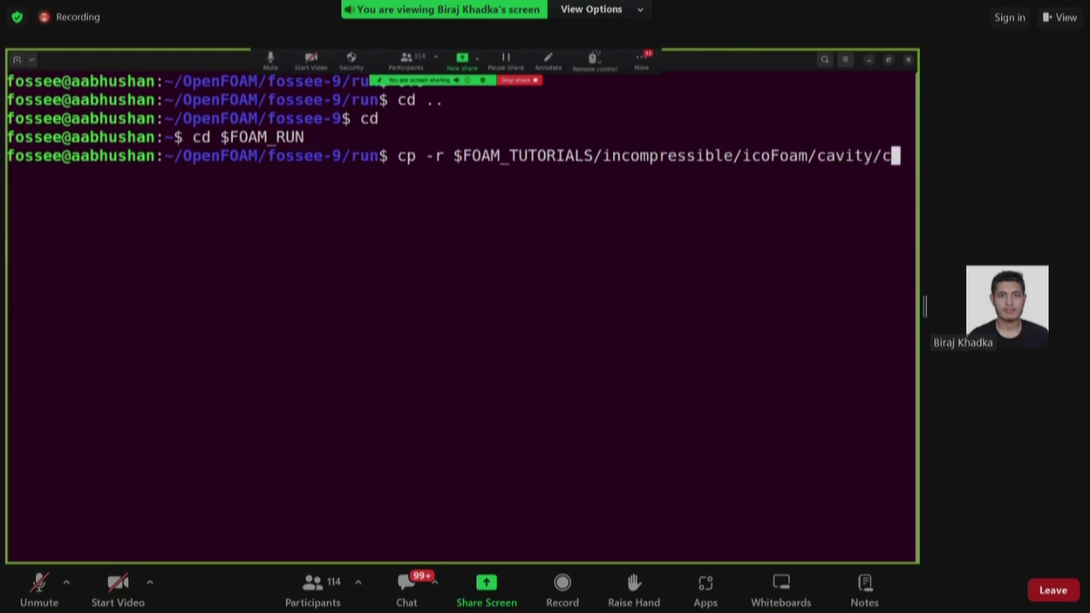
pyautogui.write('y .')
pyautogui.press('Return')
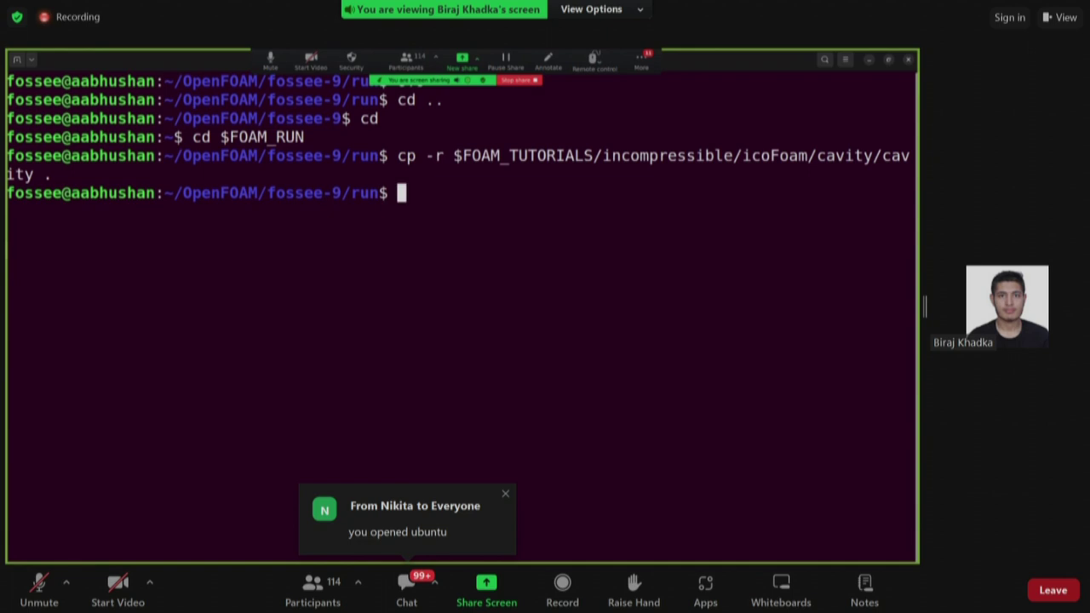
# Step: Change into the copied cavity case directory and list its contents
pyautogui.write('cd cavi')
pyautogui.press('Tab')
pyautogui.press('Return')
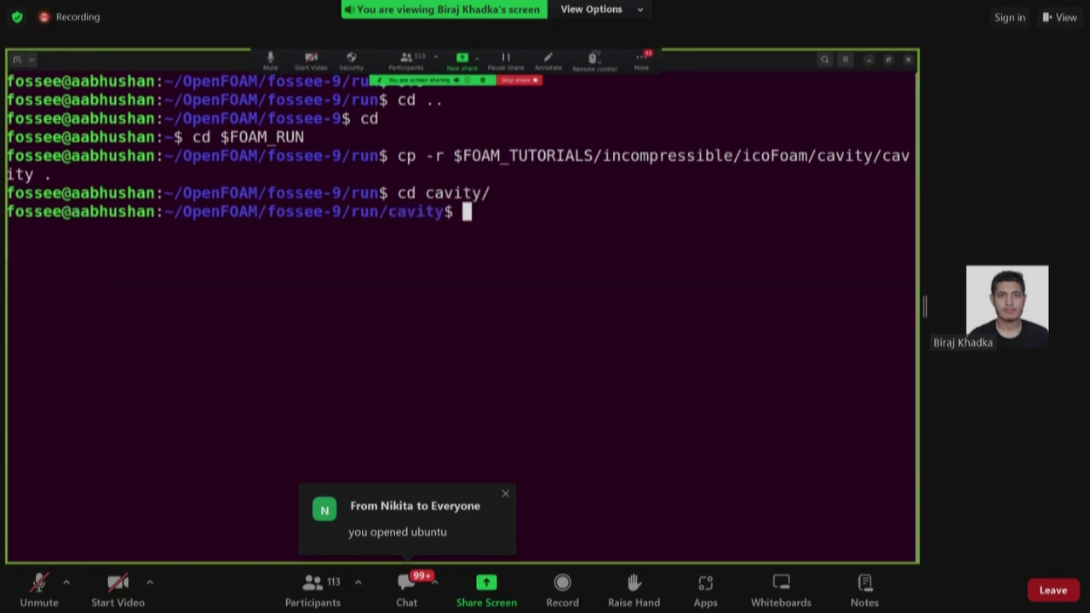
pyautogui.write('ls')
pyautogui.press('Return')
# Step: Open the velocity file 0/U of the cavity case in gedit
pyautogui.write('gedit 0.')
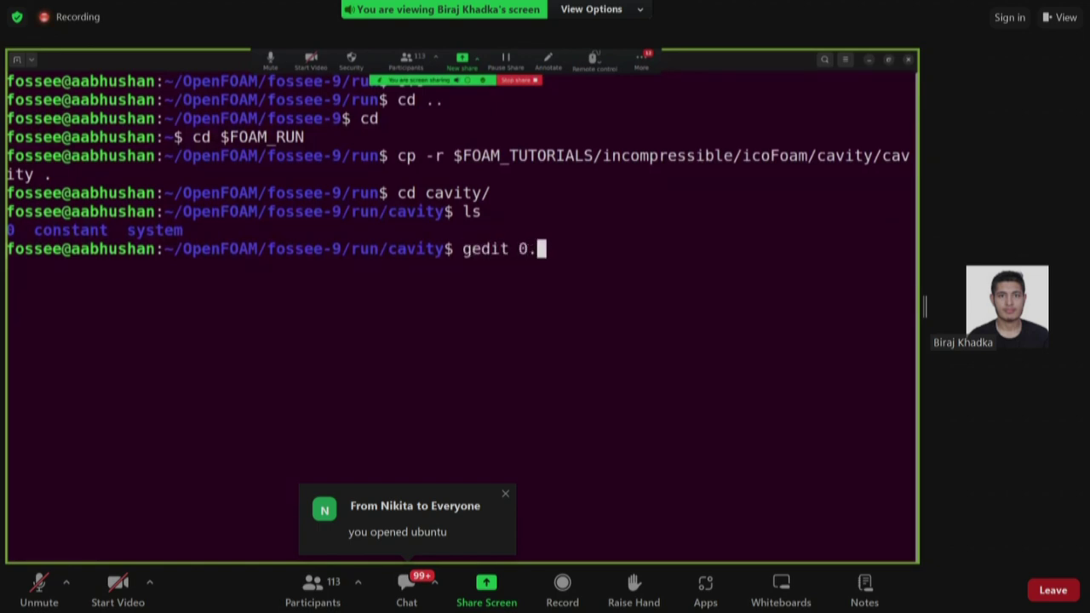
pyautogui.press('BackSpace')
pyautogui.write('/U')
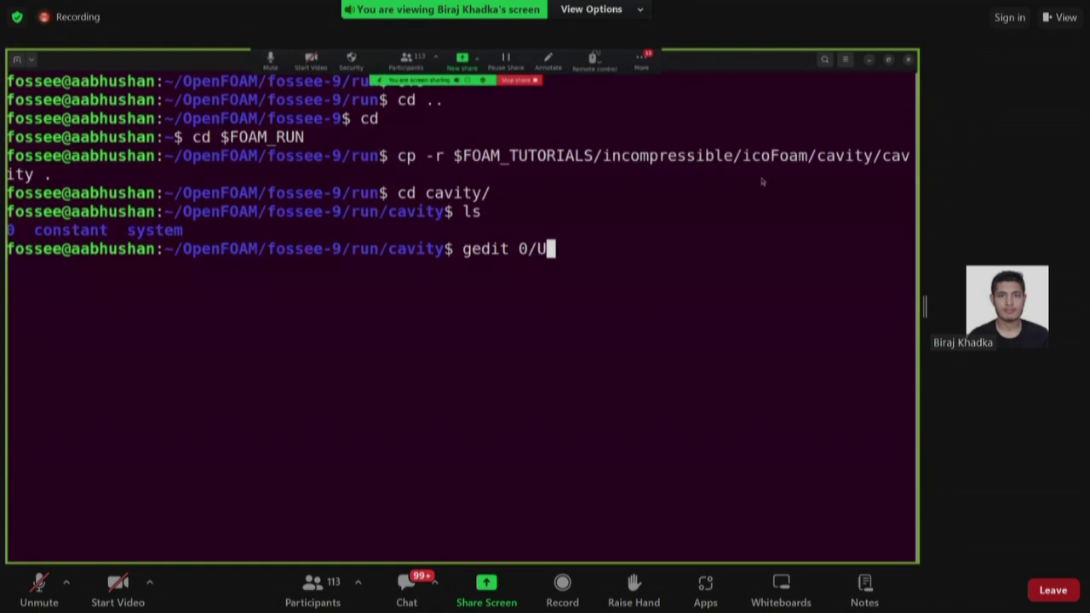
pyautogui.press('Return')
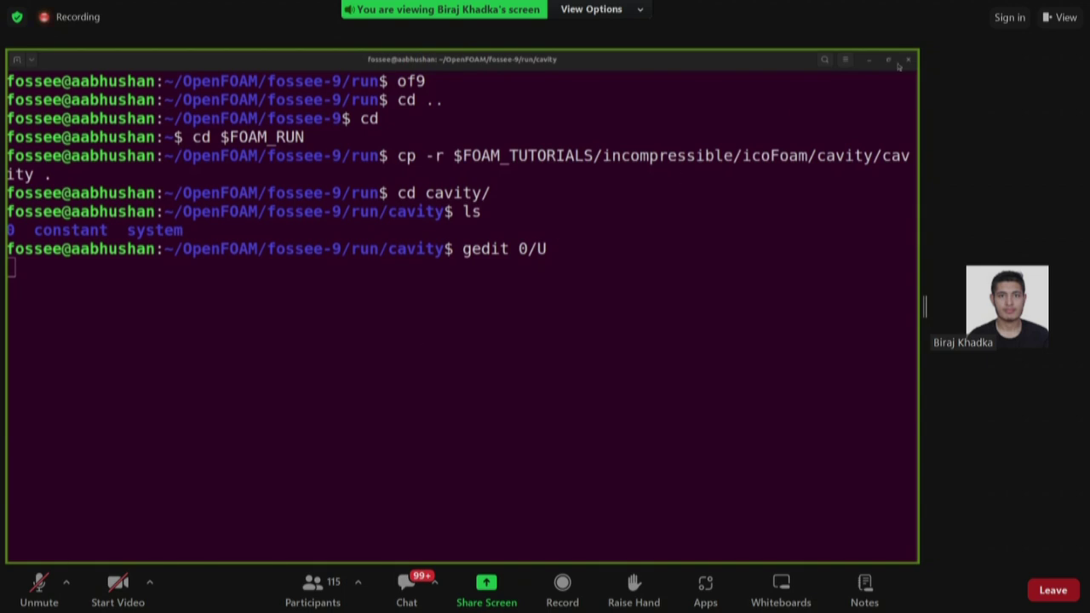
# Step: View the pressure file 0/p in gedit, reopening it once, and close the editor
pyautogui.write('gedit ')
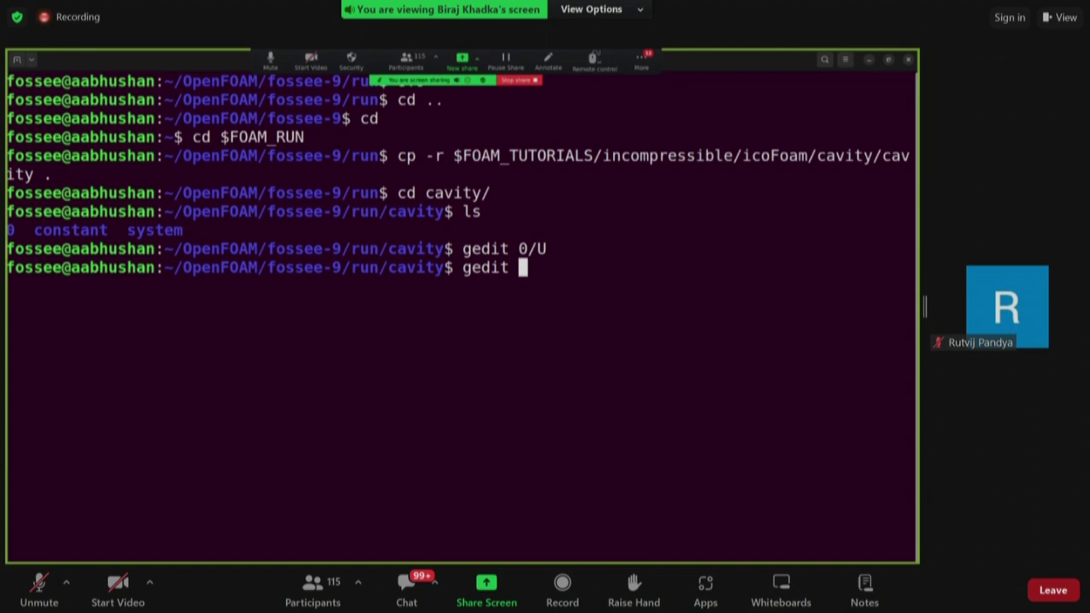
pyautogui.write('0/p')
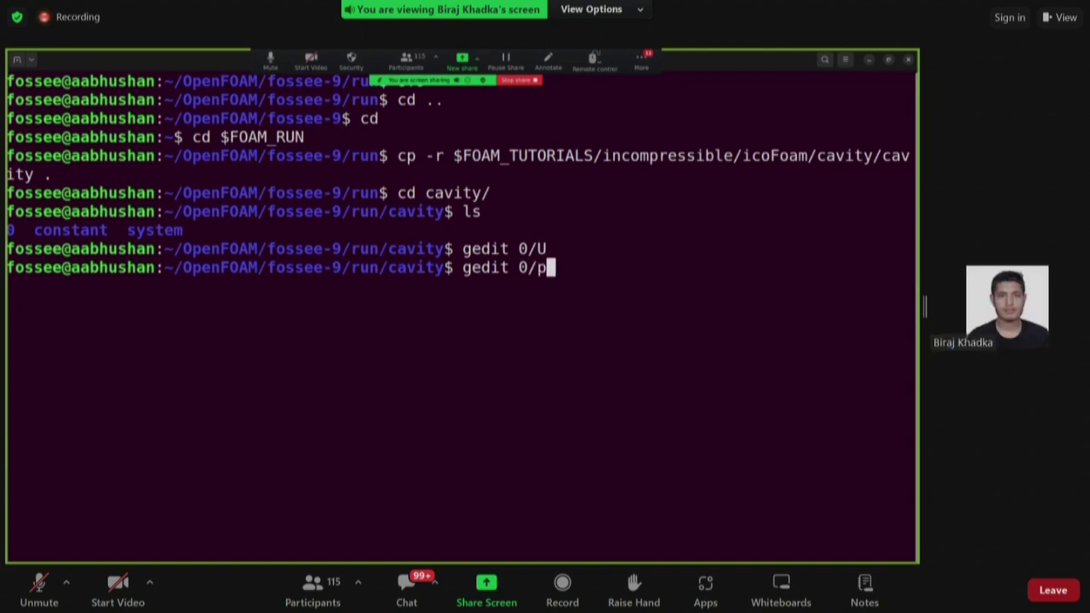
pyautogui.press('Return')
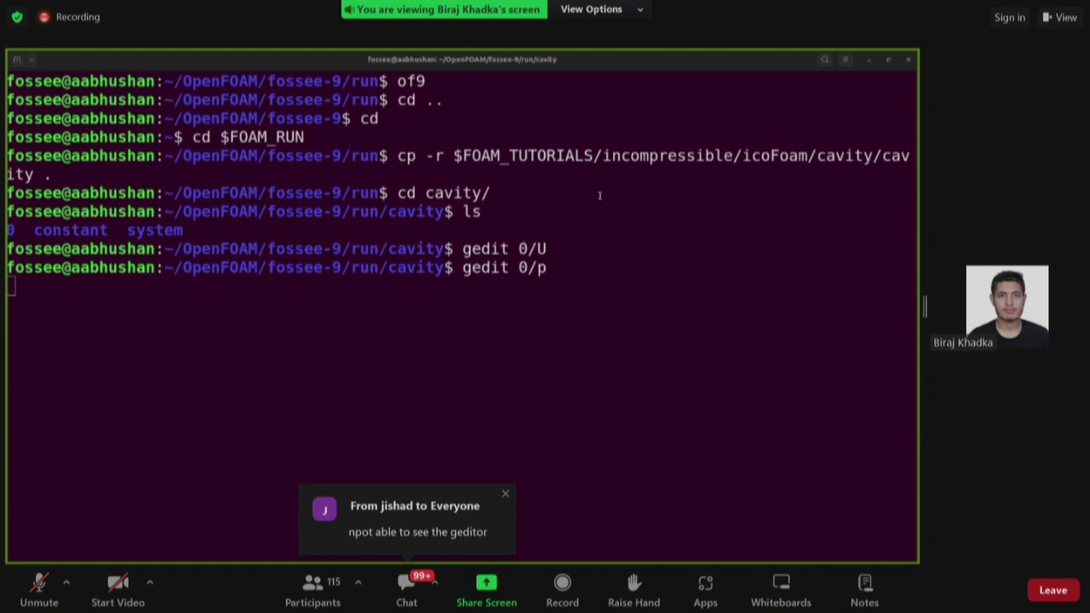
pyautogui.write('gedit 0/p')
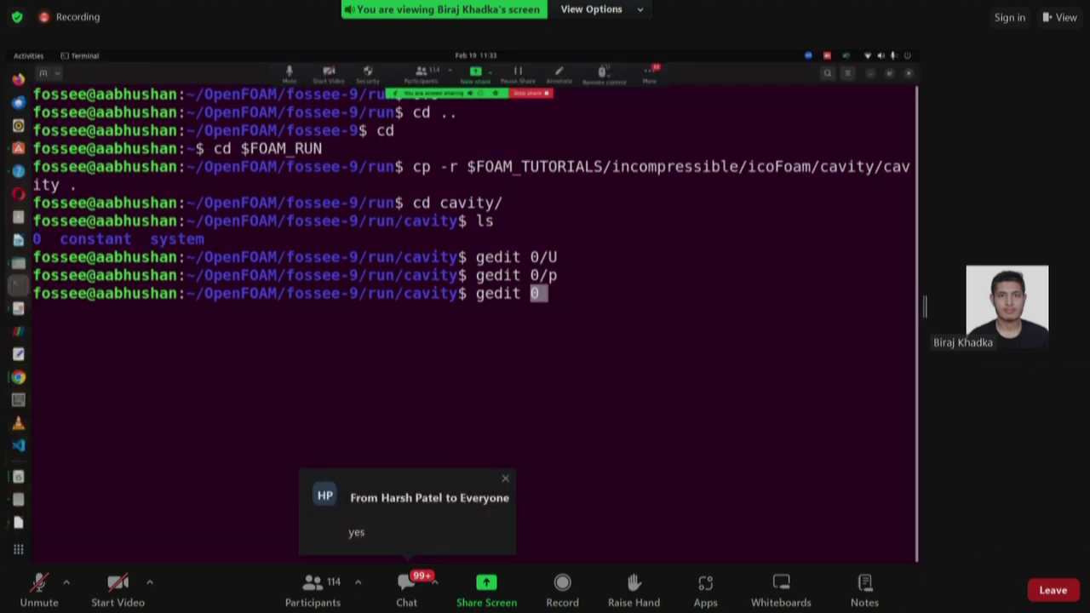
pyautogui.press('Return')
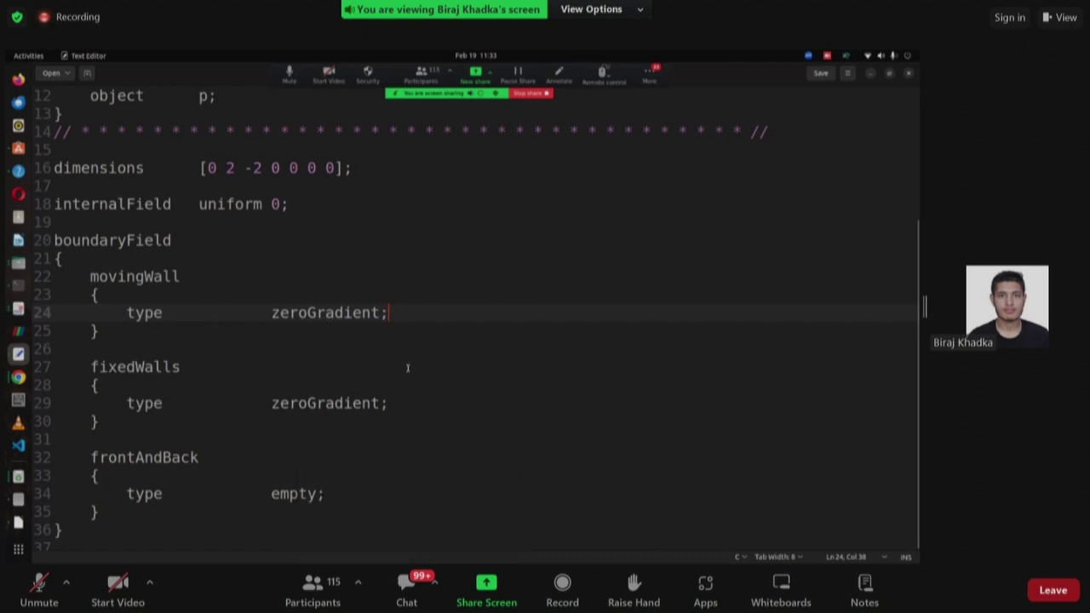
pyautogui.click(909, 74)
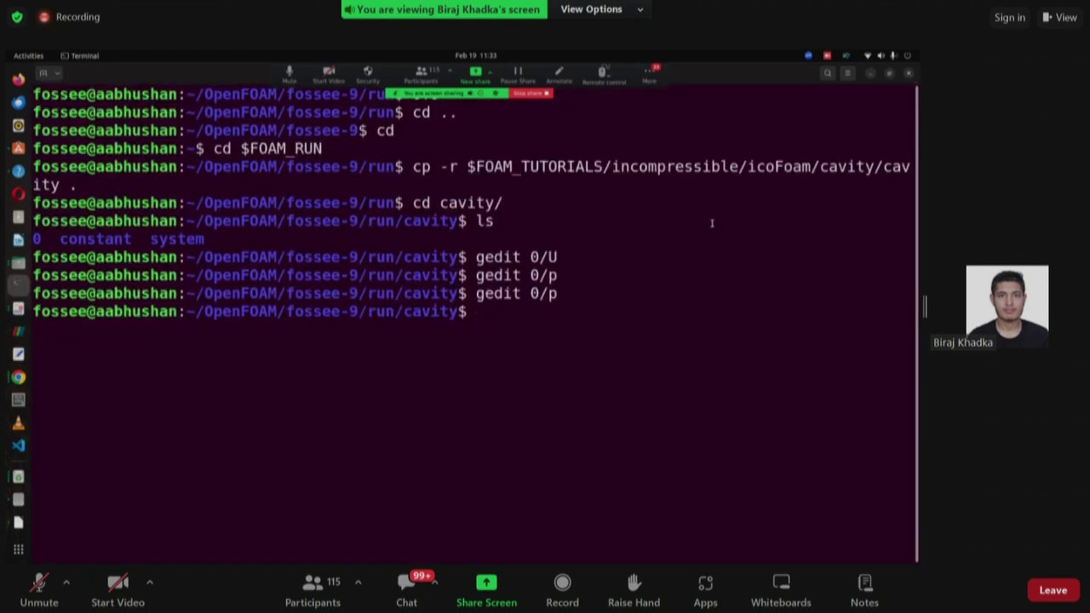
# Step: Open the case's system/controlDict file in gedit
pyautogui.write('gedit ')
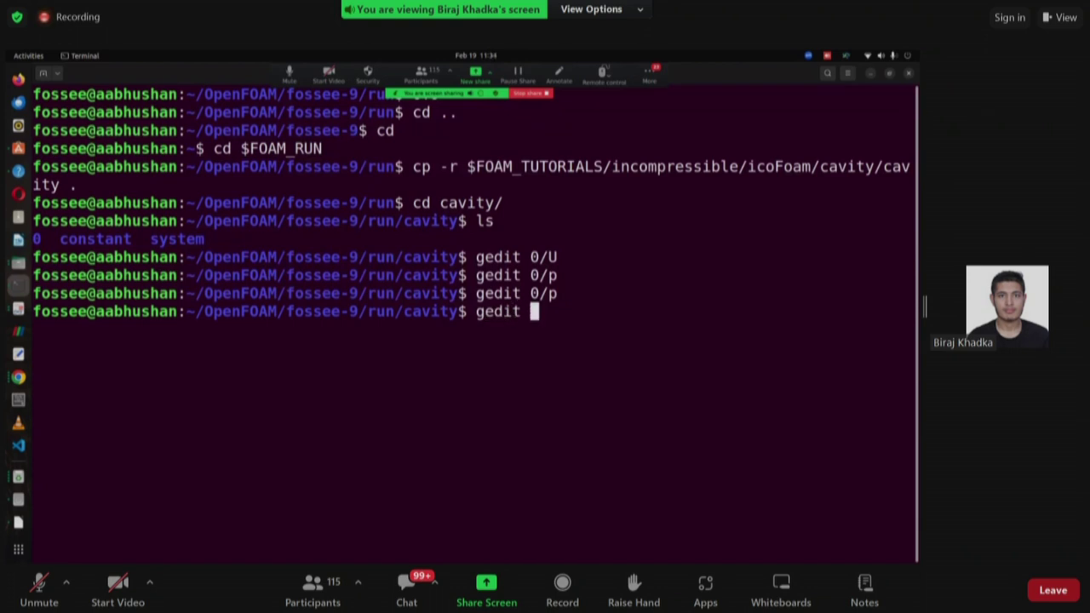
pyautogui.write('system')
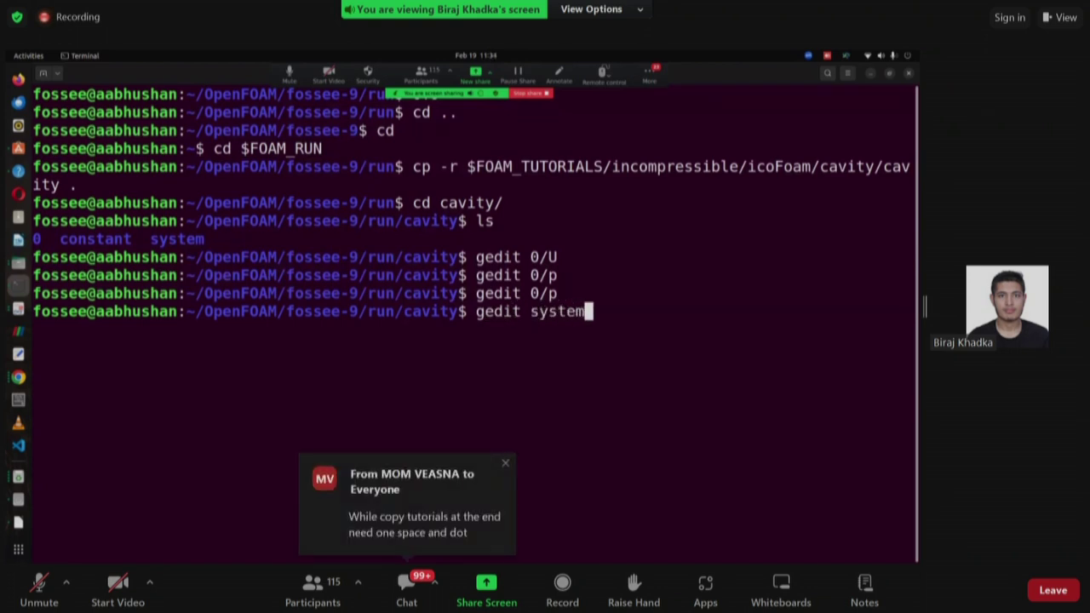
pyautogui.write('/co')
pyautogui.press('Tab')
pyautogui.press('Return')
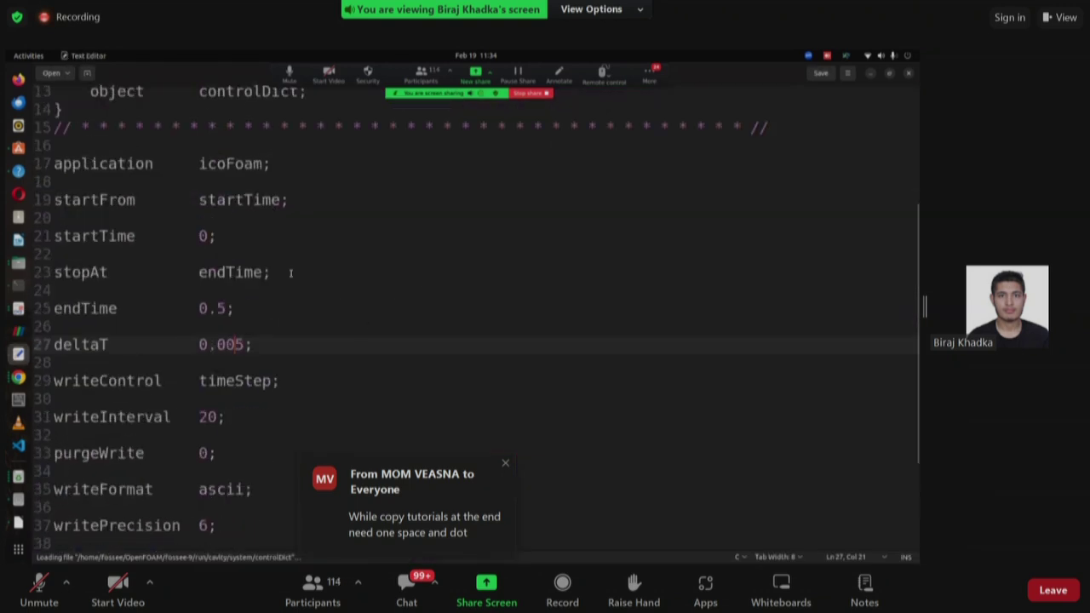
# Step: Examine the application, endTime and remaining run-control entries in controlDict, and close the file
pyautogui.moveTo(199, 164); pyautogui.dragTo(258, 164)
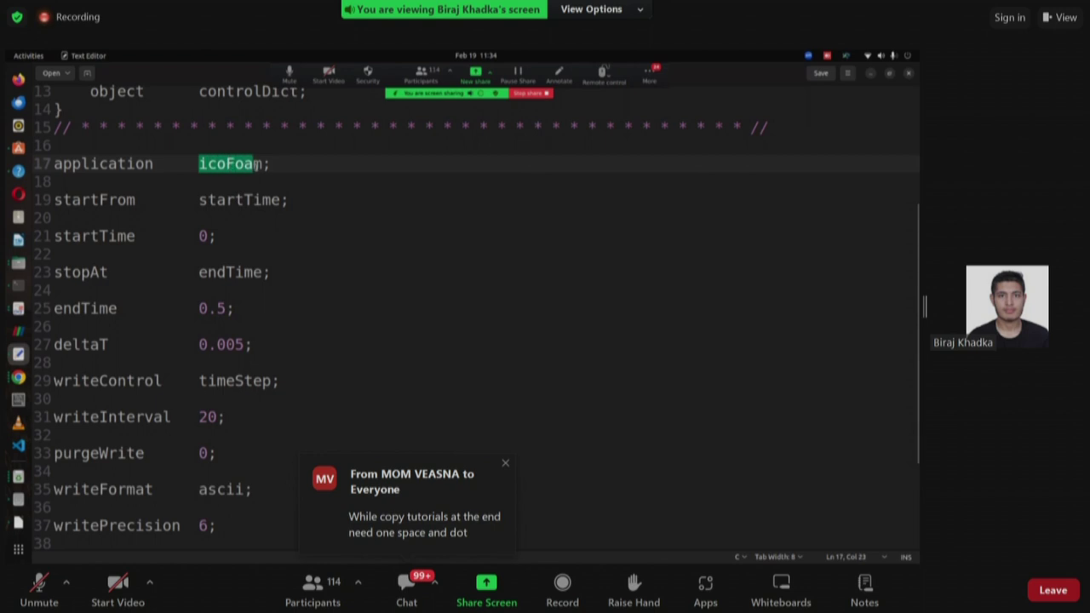
pyautogui.moveTo(200, 308); pyautogui.dragTo(241, 311)
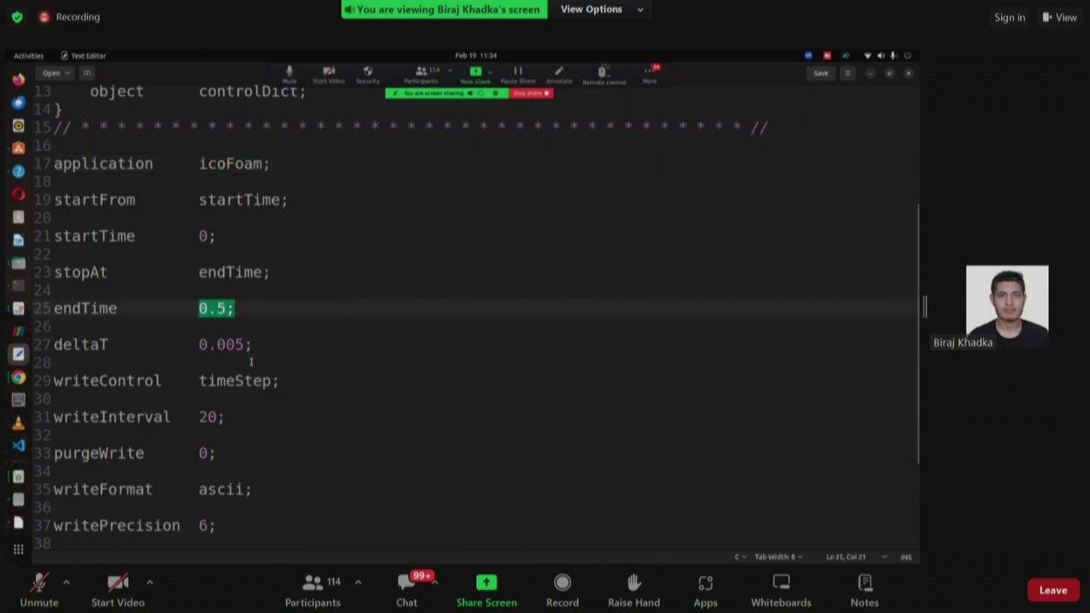
pyautogui.scroll(-3, 251, 381)
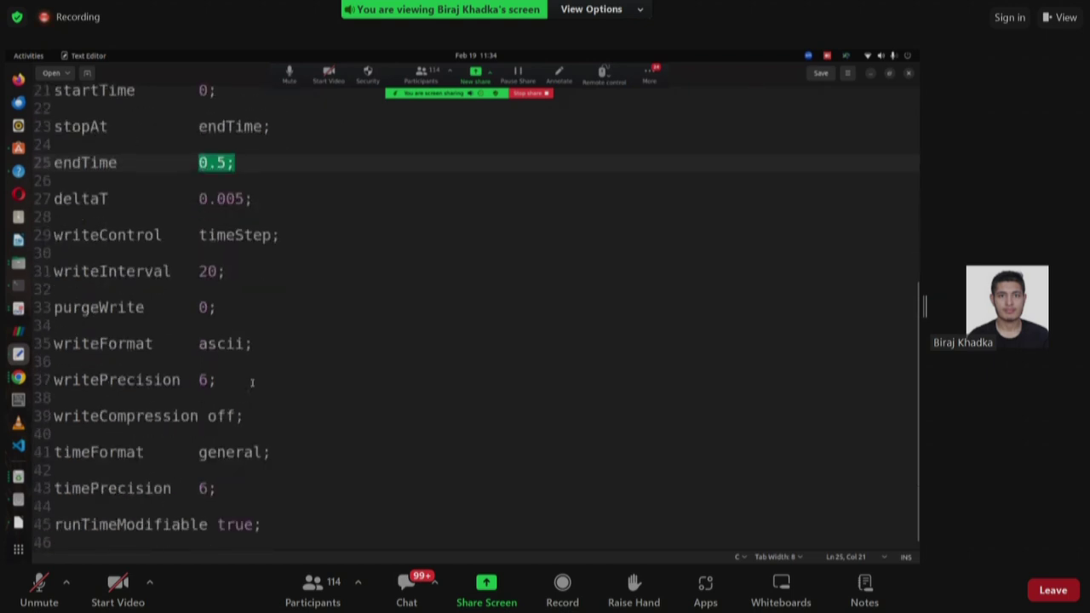
pyautogui.scroll(-1, 251, 383)
pyautogui.scroll(4, 251, 381)
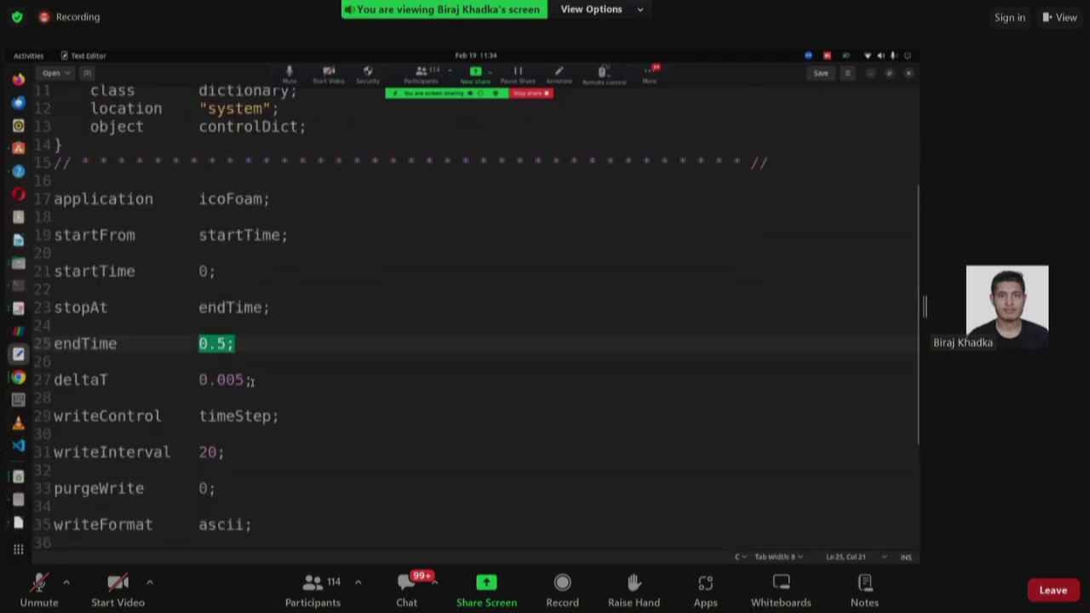
pyautogui.scroll(2, 251, 381)
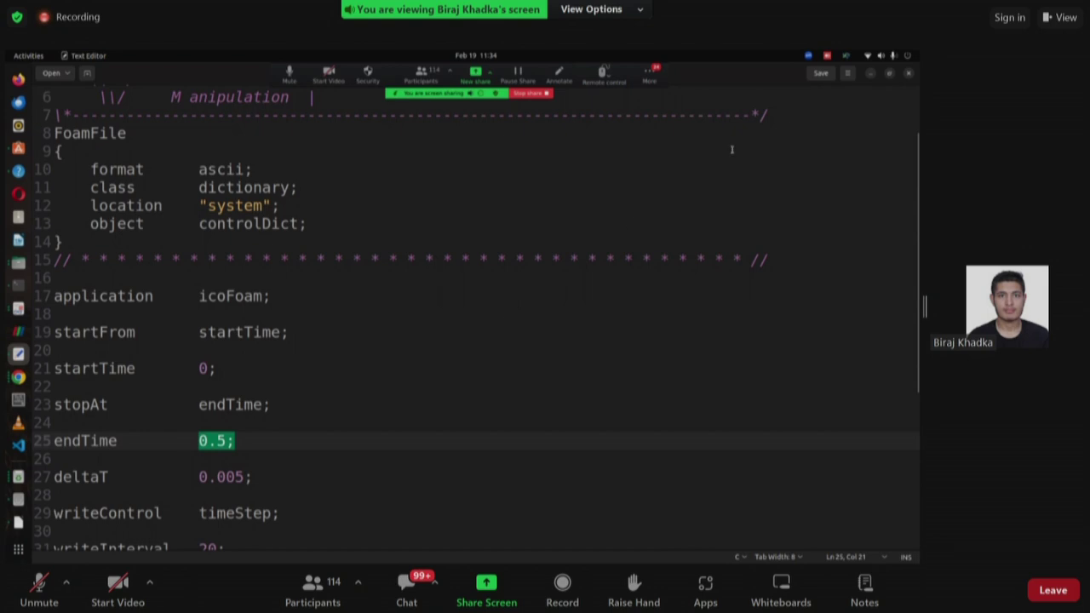
pyautogui.click(909, 74)
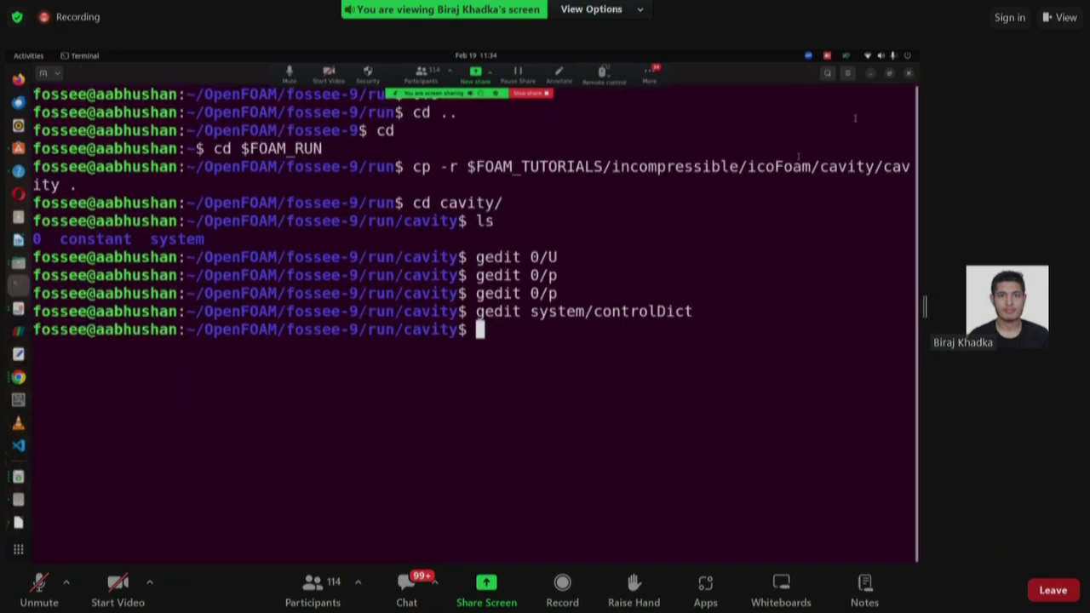
# Step: Open the mesh definition file system/blockMeshDict in gedit
pyautogui.write('blo')
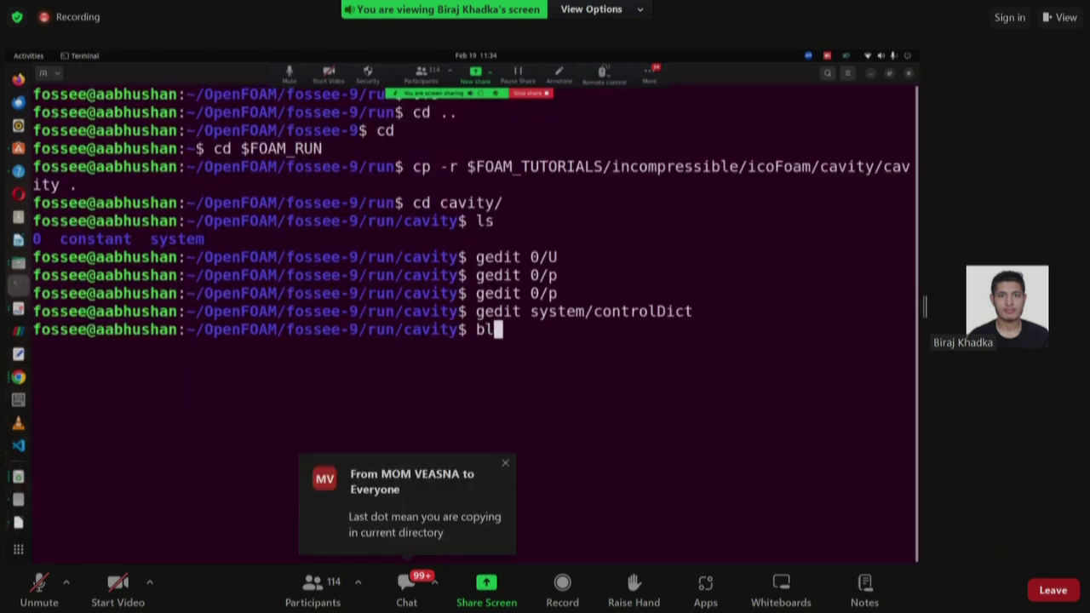
pyautogui.press('BackSpace')
pyautogui.press('BackSpace')
pyautogui.press('BackSpace')
pyautogui.write('gedi')
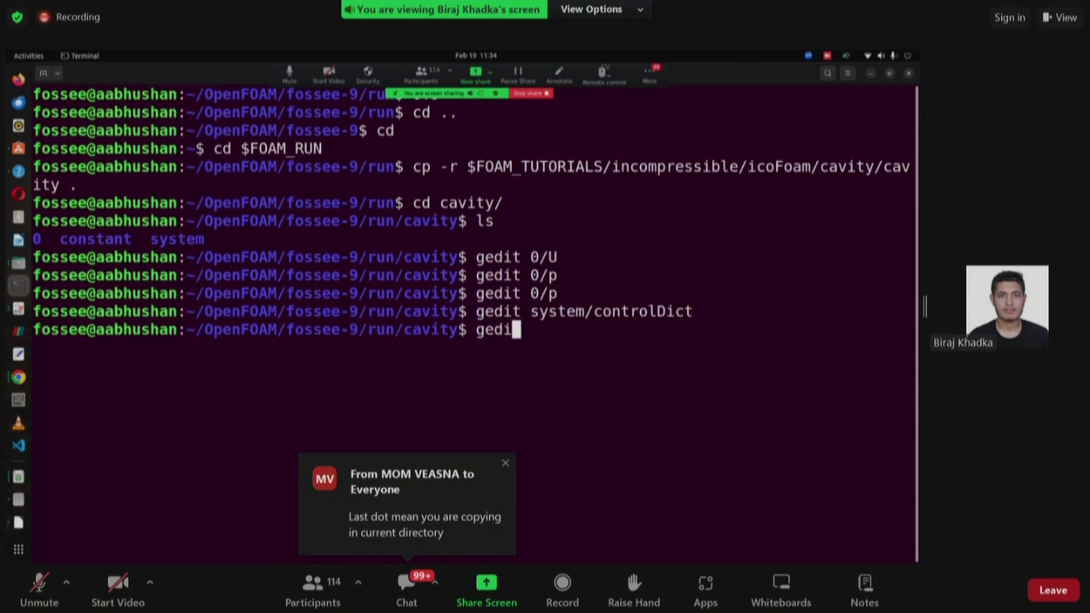
pyautogui.write('t syst')
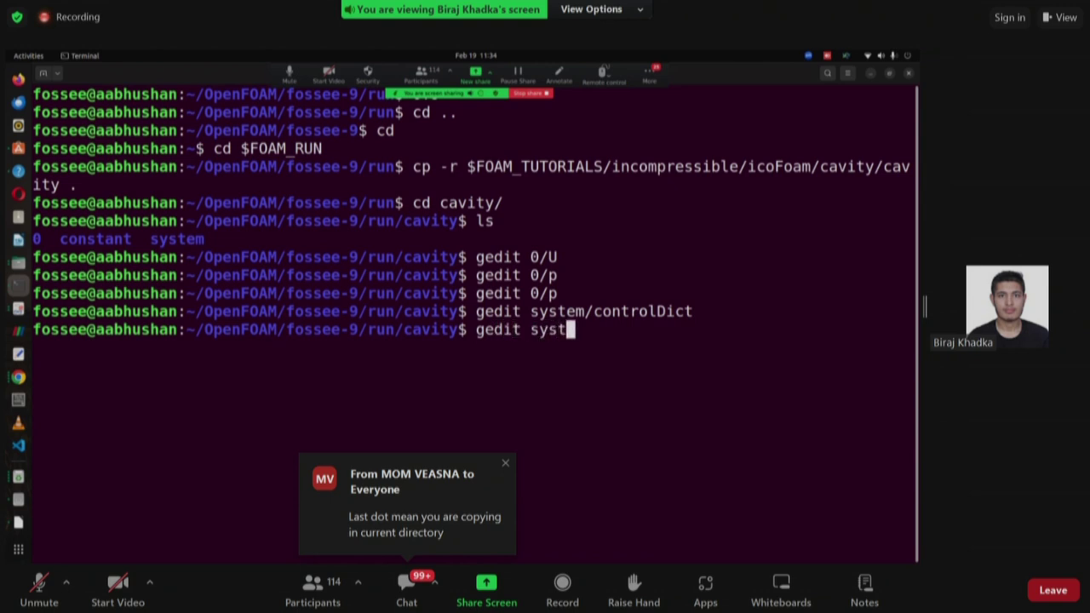
pyautogui.write('em/blo')
pyautogui.press('Tab')
pyautogui.press('Return')
# Step: Examine the vertices, blocks and boundary patch definitions in blockMeshDict, and close the file
pyautogui.scroll(10, 633, 233)
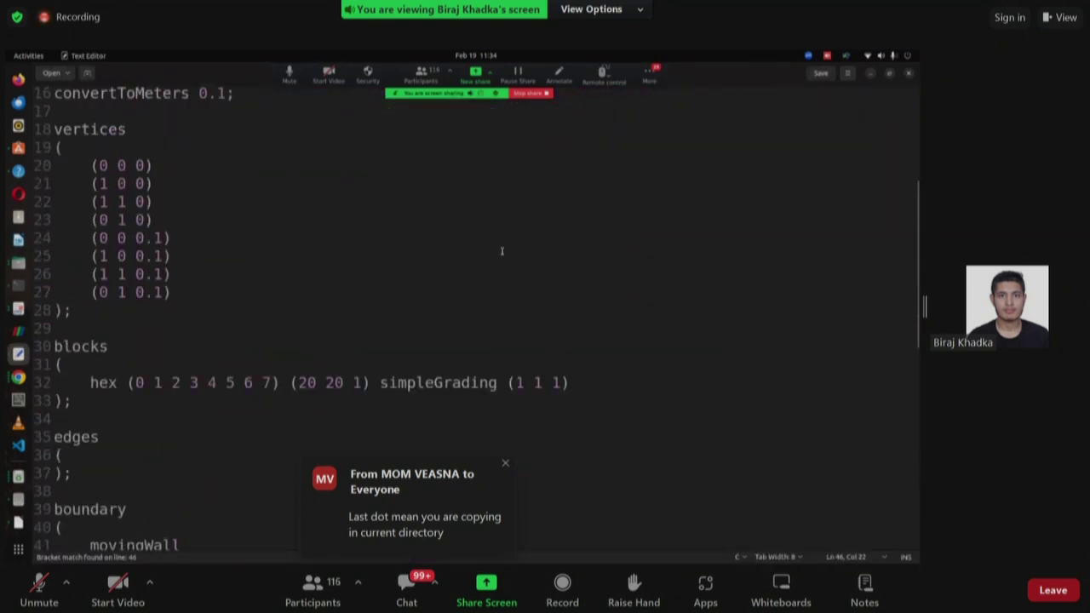
pyautogui.moveTo(98, 359); pyautogui.dragTo(180, 459)
pyautogui.click(182, 491)
pyautogui.scroll(-3, 190, 481)
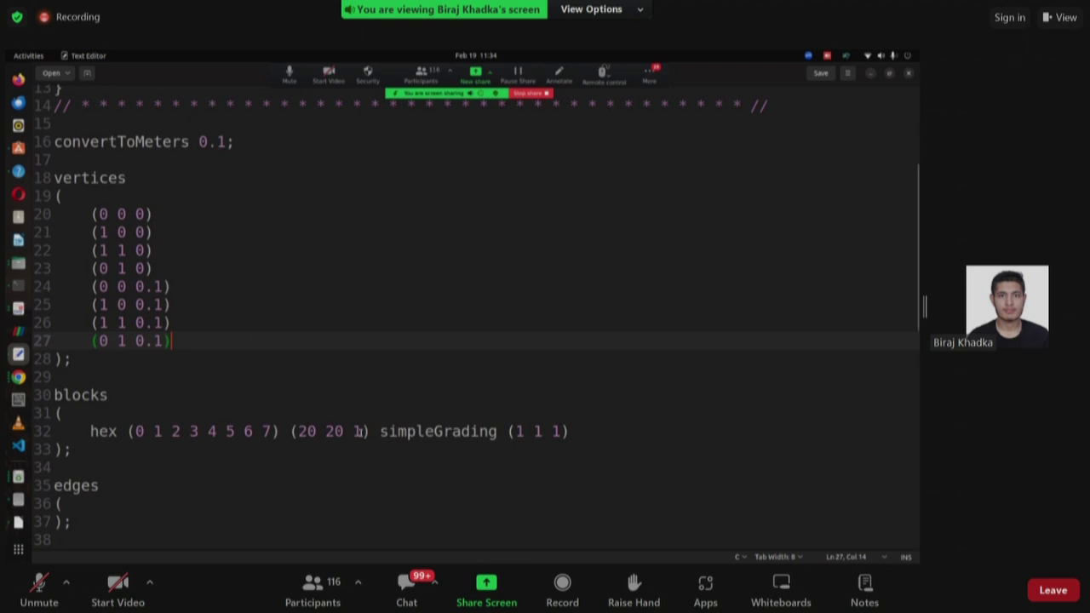
pyautogui.scroll(-10, 362, 430)
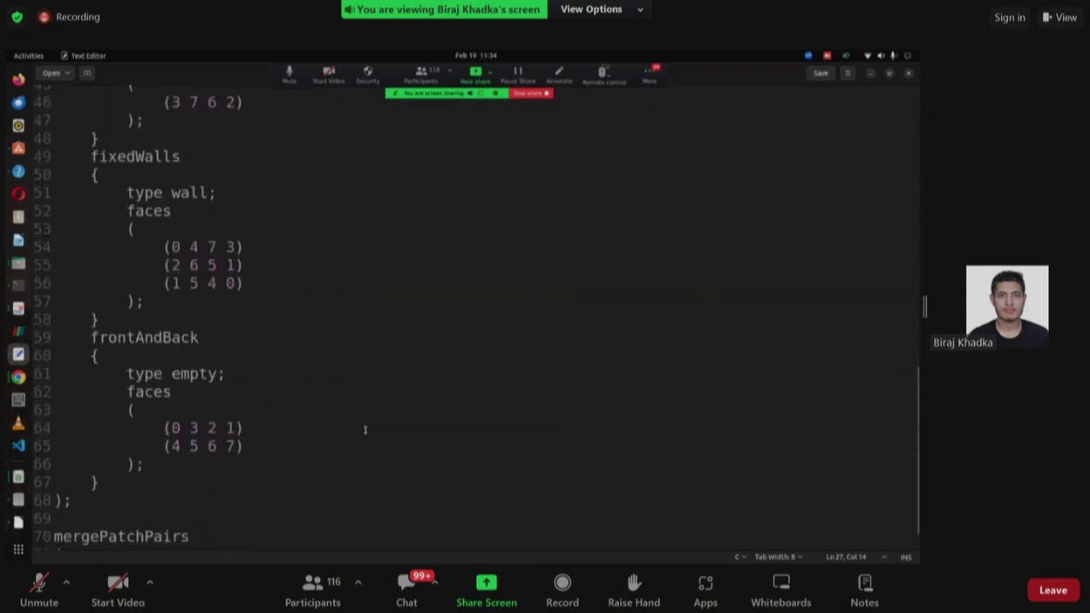
pyautogui.scroll(5, 365, 430)
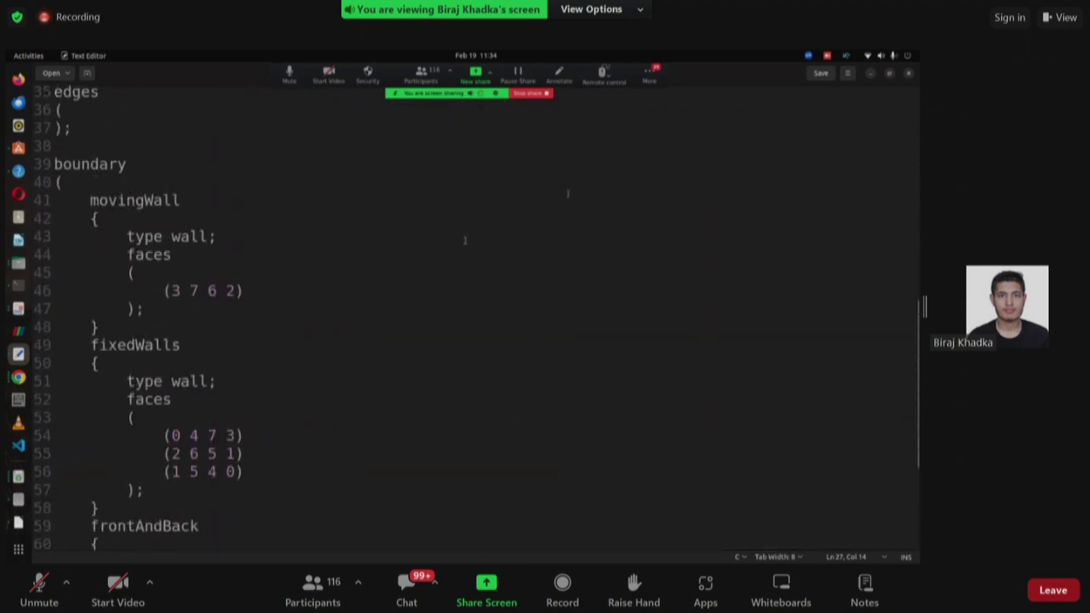
pyautogui.click(910, 75)
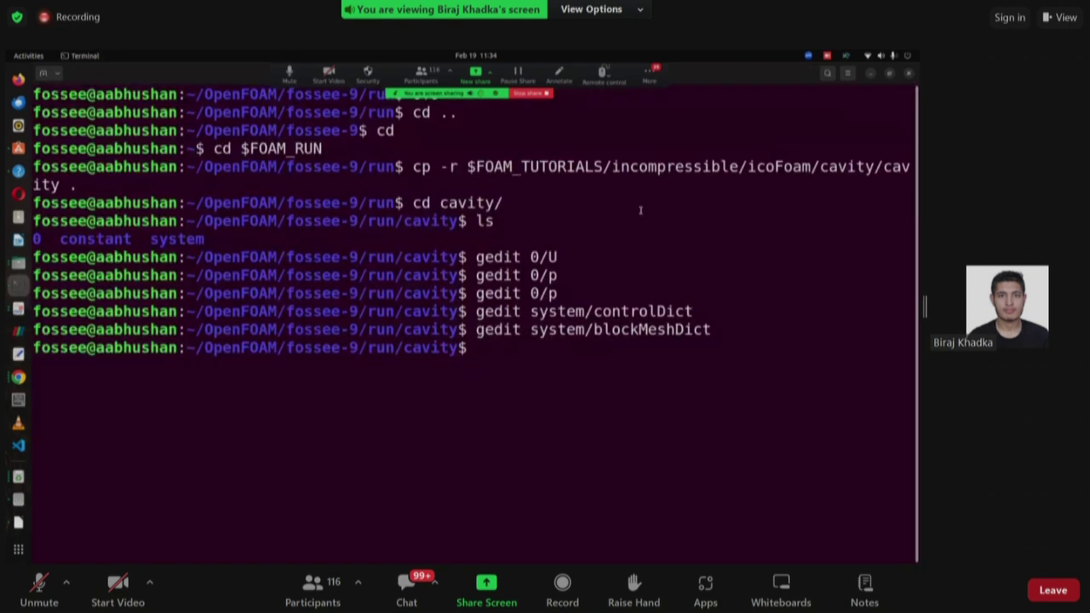
# Step: Generate the cavity mesh with blockMesh and review the mesh information in its output
pyautogui.write('blockMesh')
pyautogui.press('Return')
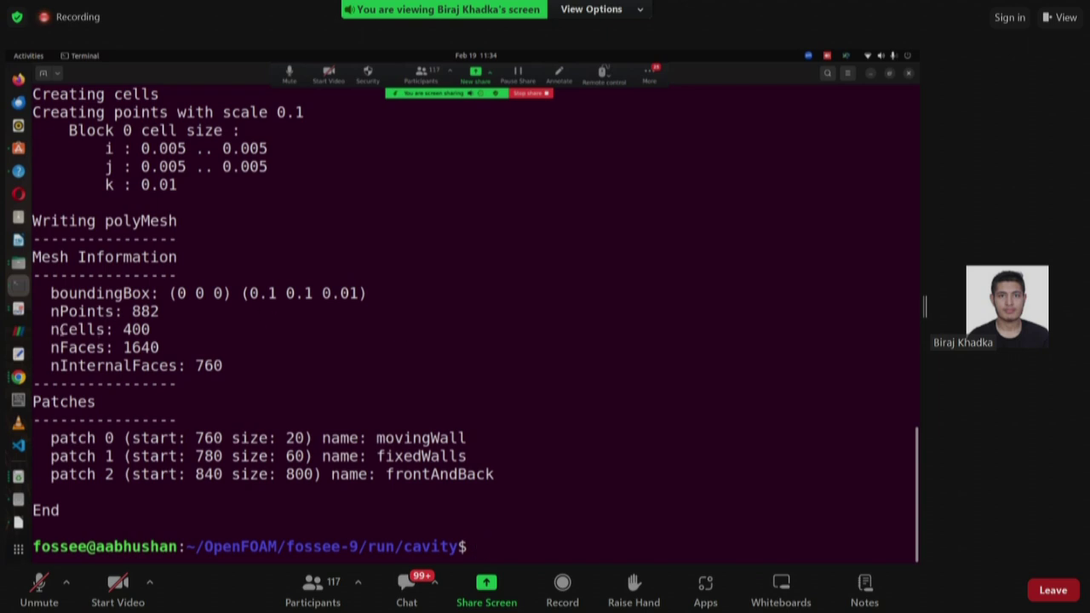
pyautogui.click(163, 339)
pyautogui.scroll(8, 164, 362)
pyautogui.scroll(5, 164, 362)
pyautogui.scroll(-13, 247, 337)
# Step: Run the icoFoam solver on the cavity case and open the results in ParaView with paraFoam
pyautogui.write('icoFoam')
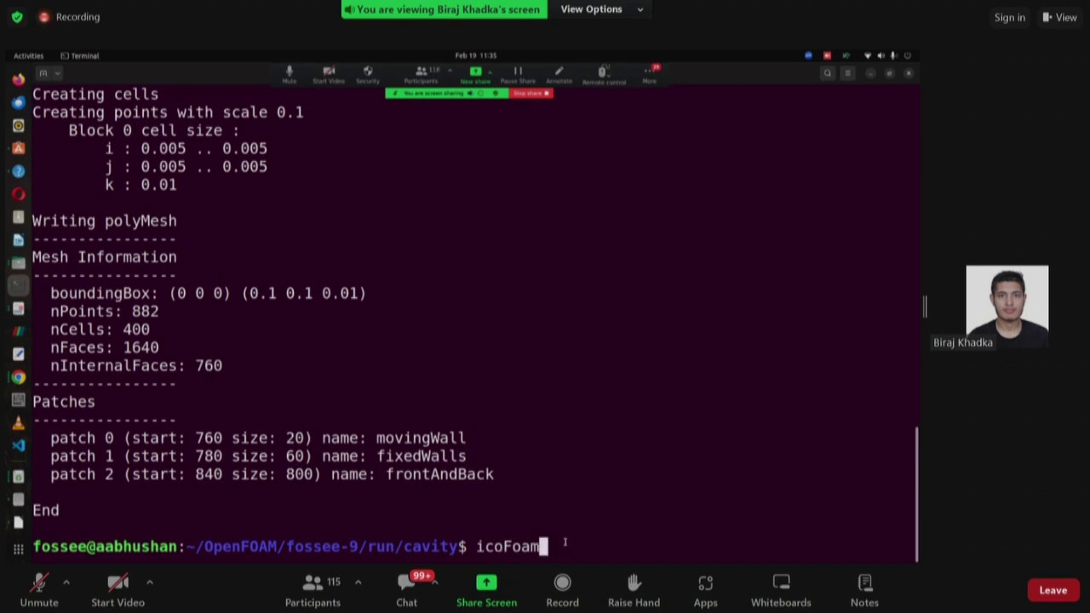
pyautogui.press('Return')
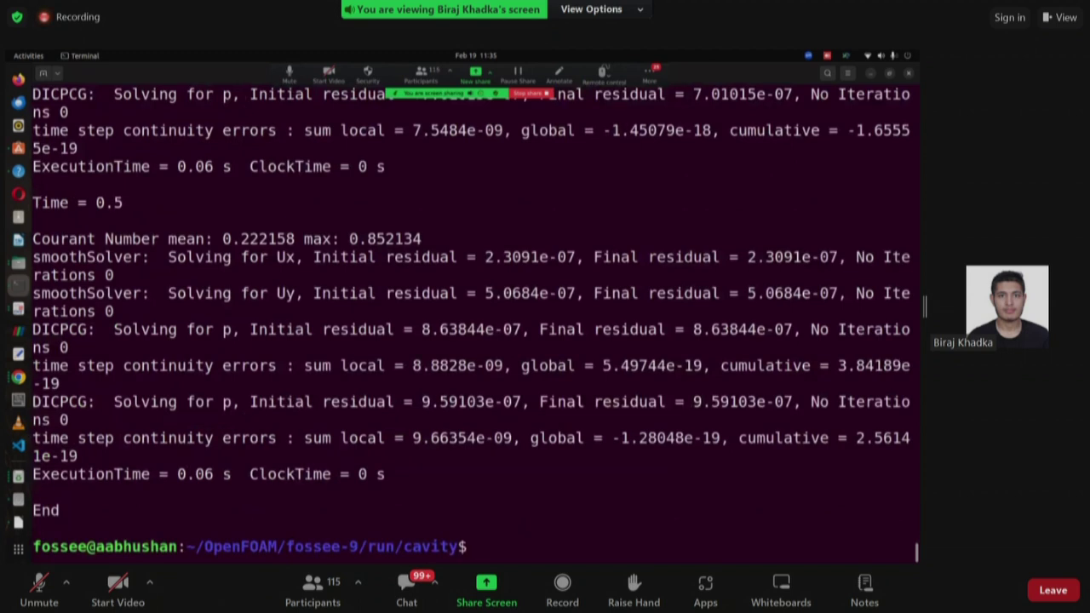
pyautogui.write('paraFoam')
pyautogui.press('Return')
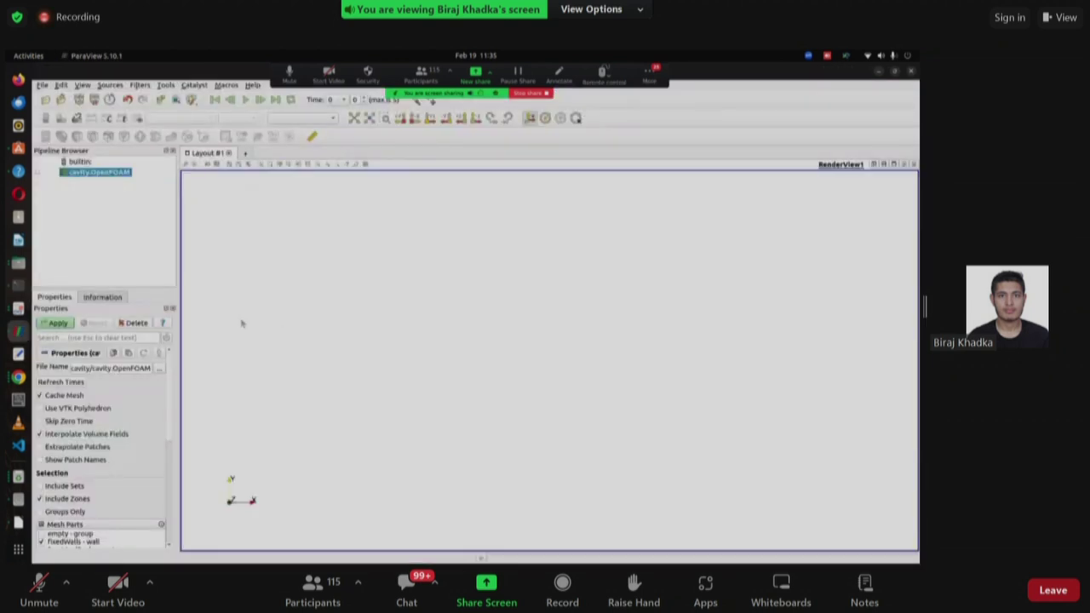
# Step: Load the cavity.OpenFOAM case into the render view and color the surface by the velocity field U
pyautogui.click(67, 324)
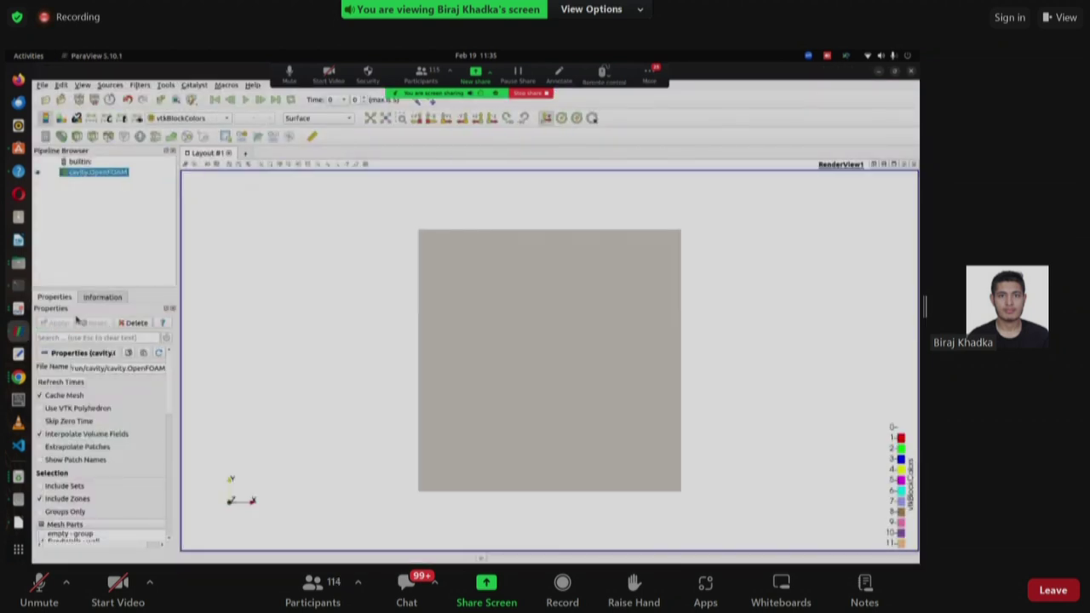
pyautogui.click(201, 119)
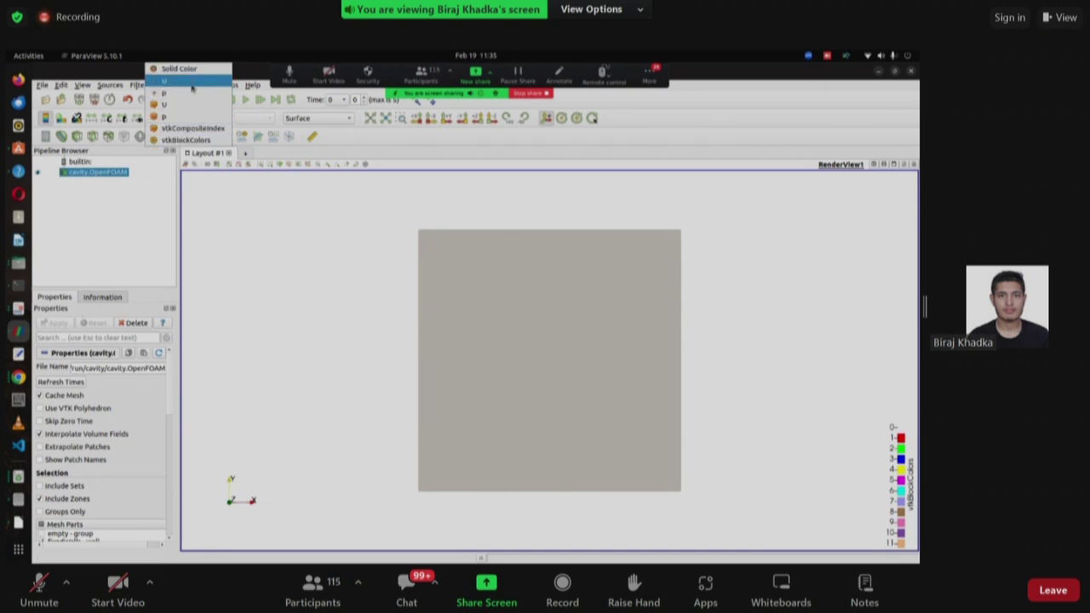
pyautogui.click(192, 84)
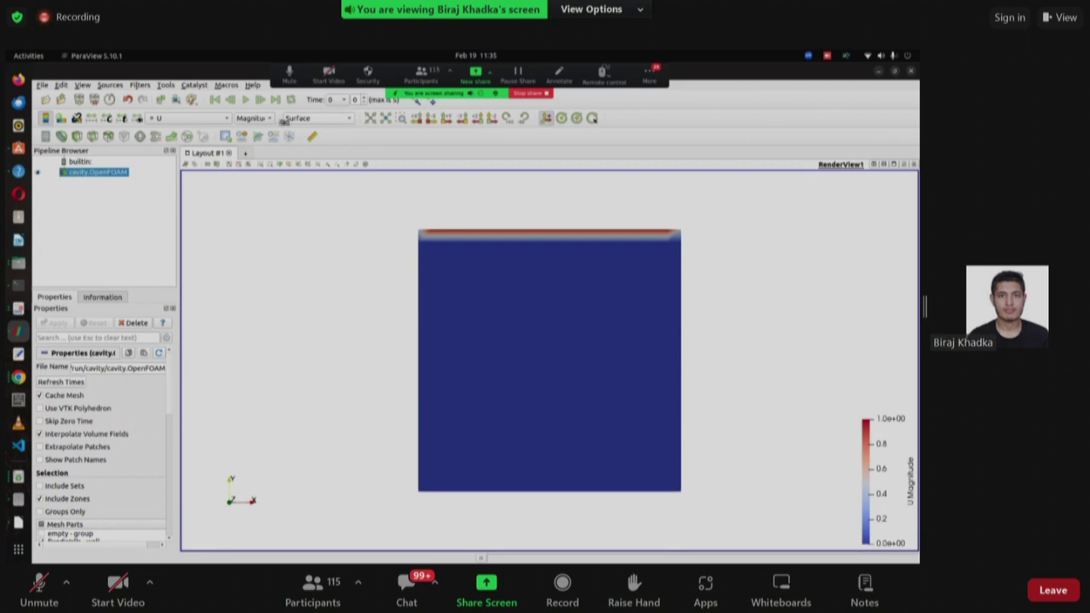
# Step: Play the velocity results through all time steps and inspect the cavity at an angle, restoring the front view
pyautogui.click(246, 100)
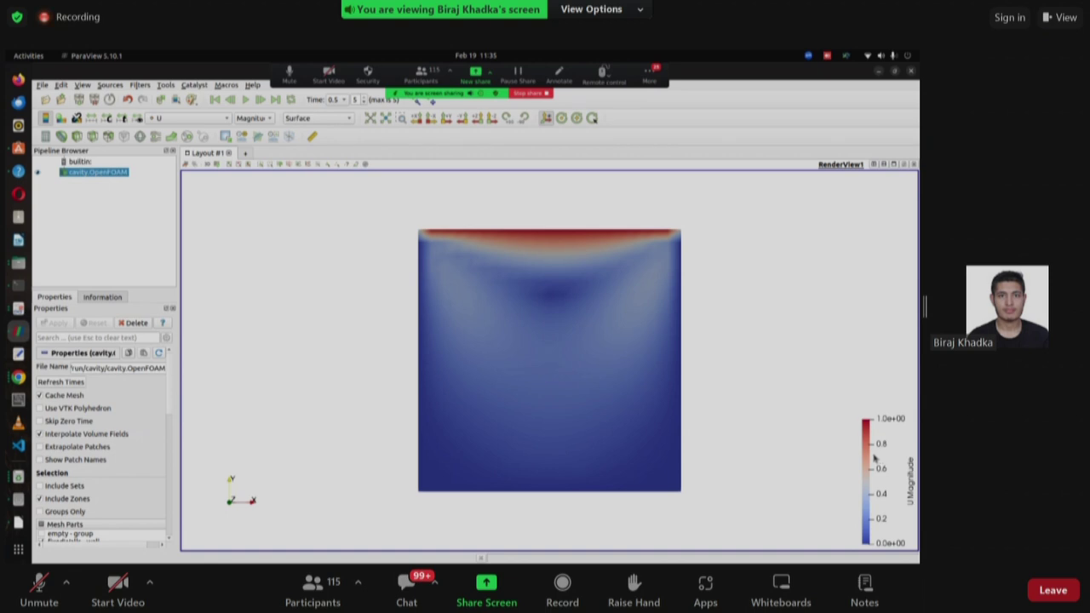
pyautogui.moveTo(823, 403); pyautogui.dragTo(804, 415)
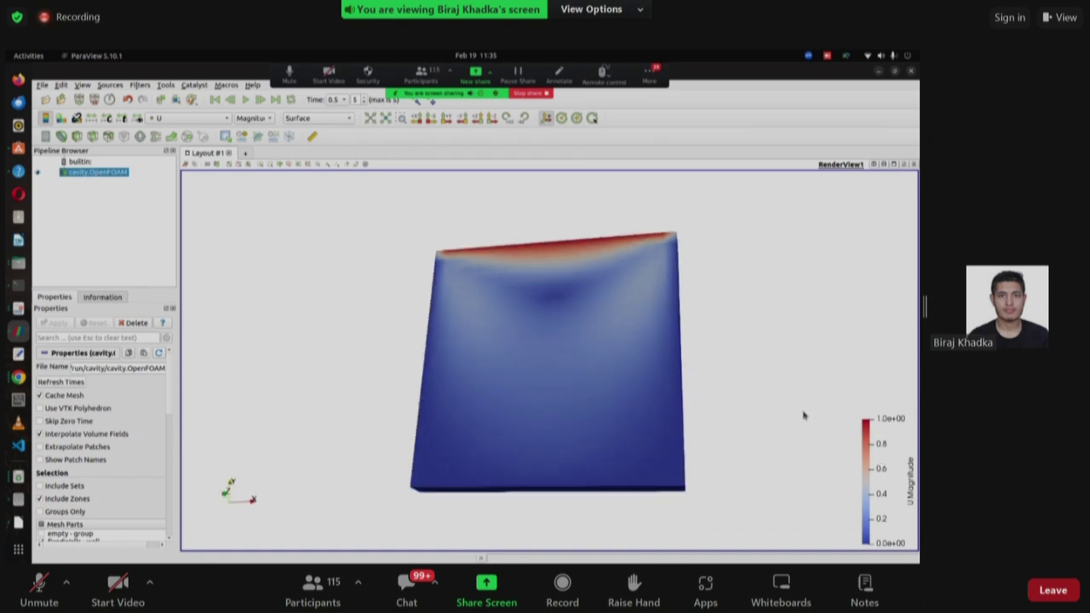
pyautogui.click(491, 118)
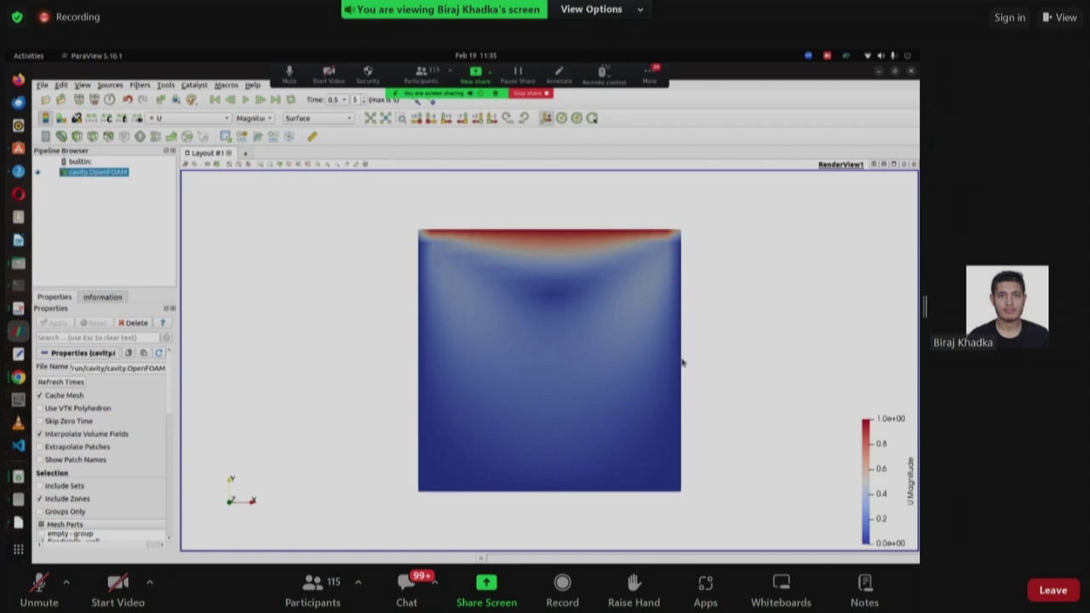
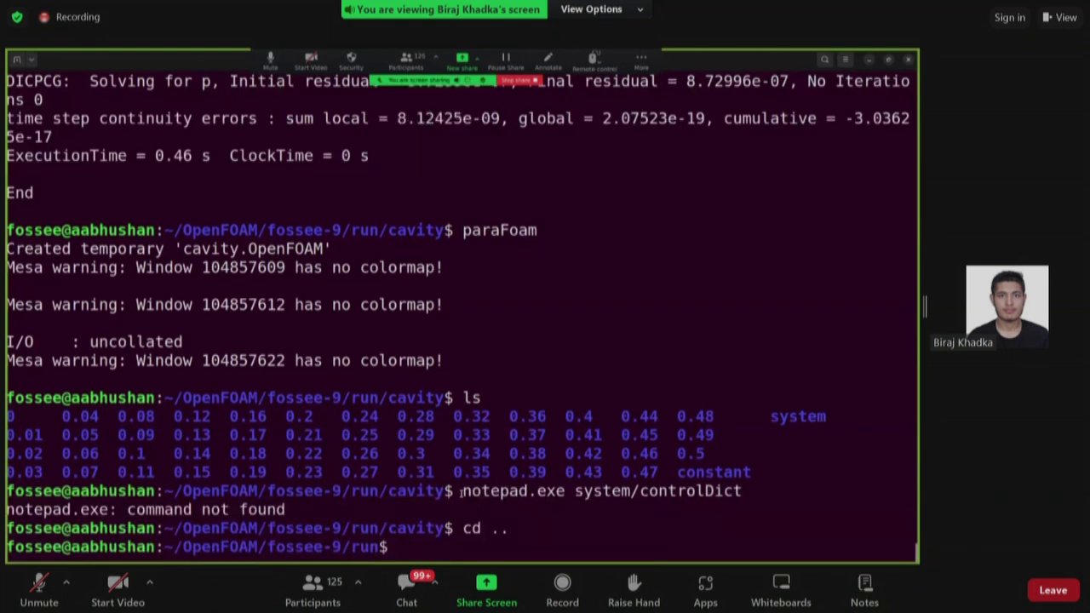
# Step: Try to open system/controlDict with notepad.exe from the run directory by reusing the earlier terminal command
pyautogui.moveTo(463, 492); pyautogui.dragTo(745, 491)
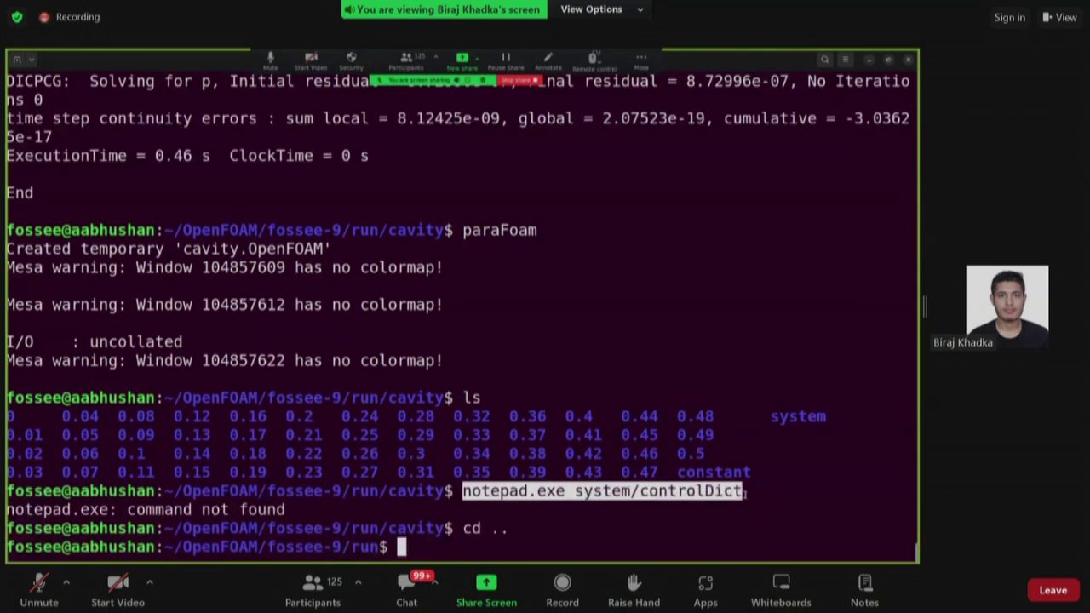
pyautogui.rightClick(530, 497)
pyautogui.click(548, 426)
pyautogui.rightClick(488, 540)
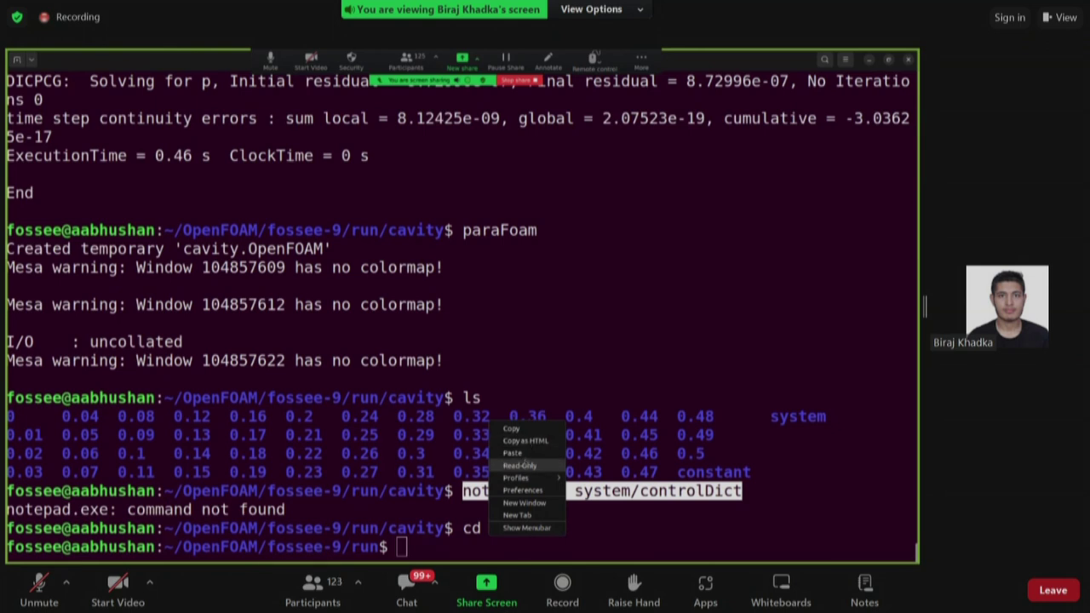
pyautogui.click(530, 464)
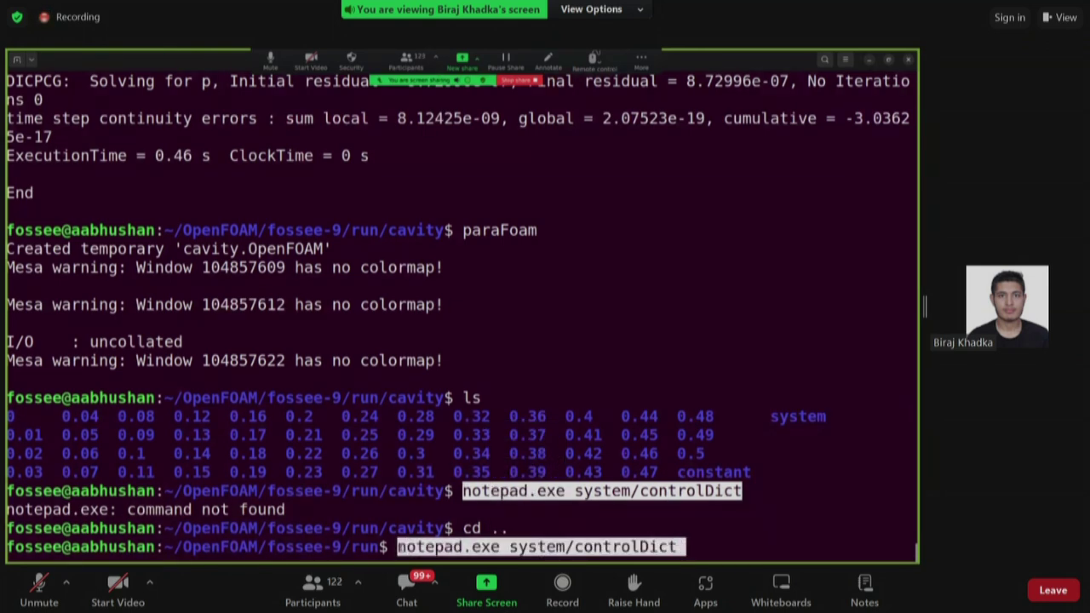
pyautogui.click(403, 549)
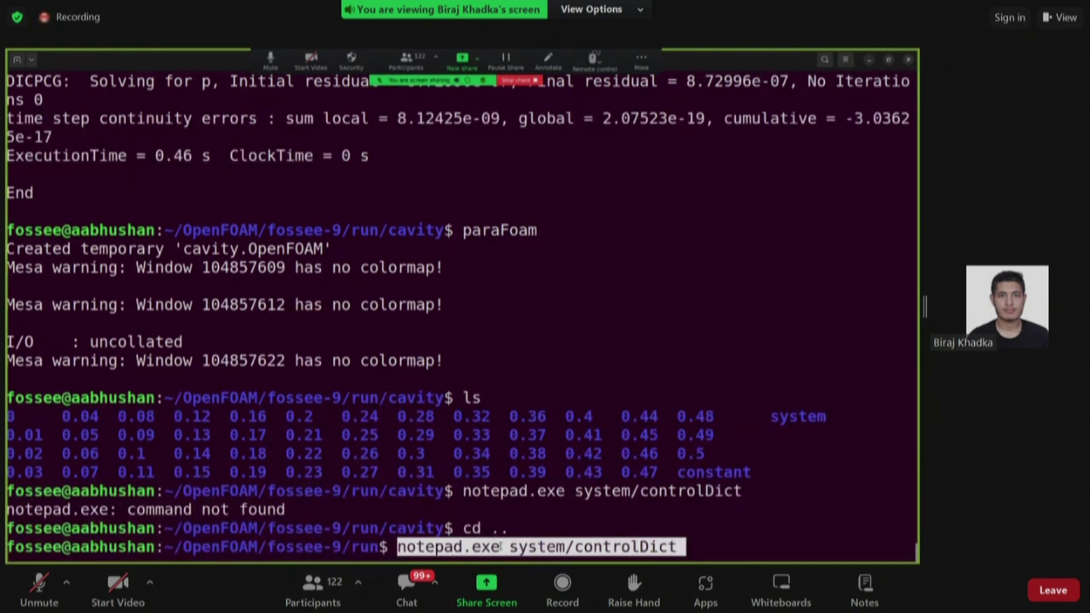
pyautogui.press('Return')
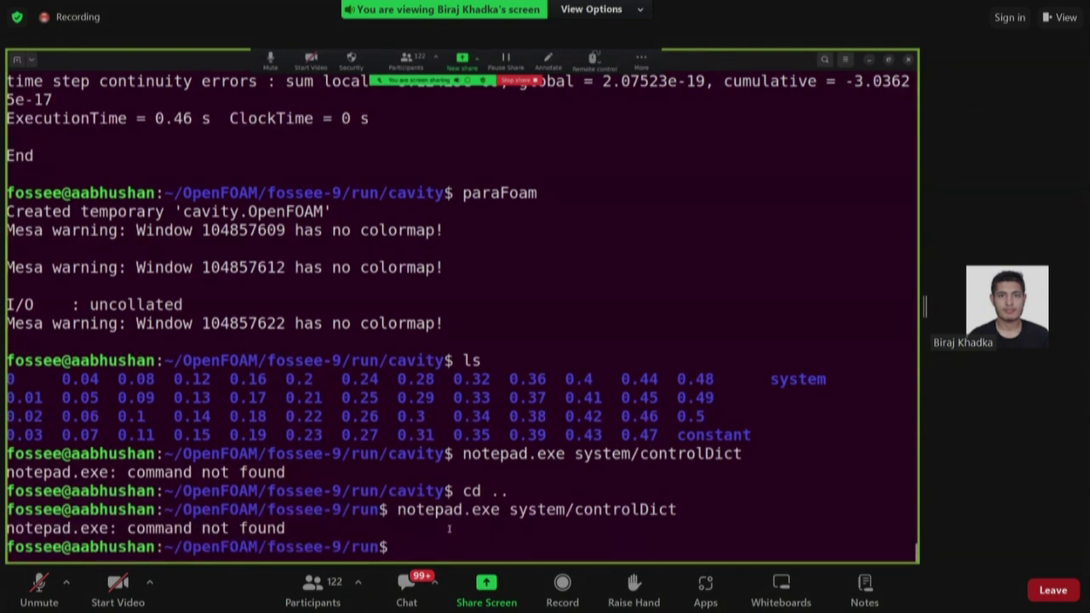
pyautogui.write('gedit')
pyautogui.press('BackSpace')
pyautogui.press('BackSpace')
pyautogui.press('BackSpace')
pyautogui.press('BackSpace')
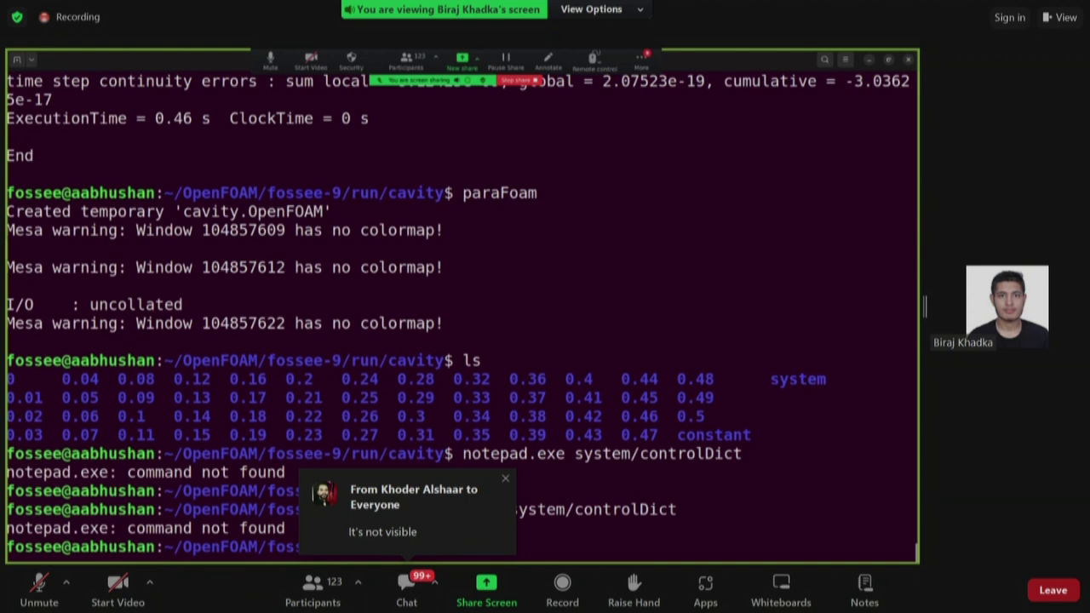
pyautogui.doubleClick(596, 510)
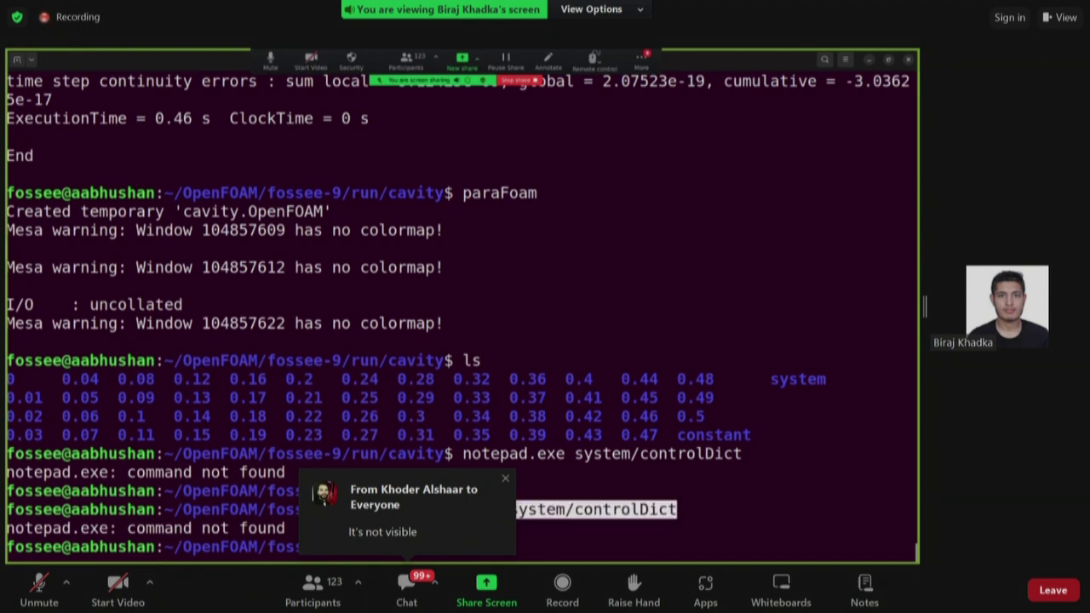
pyautogui.click(534, 509)
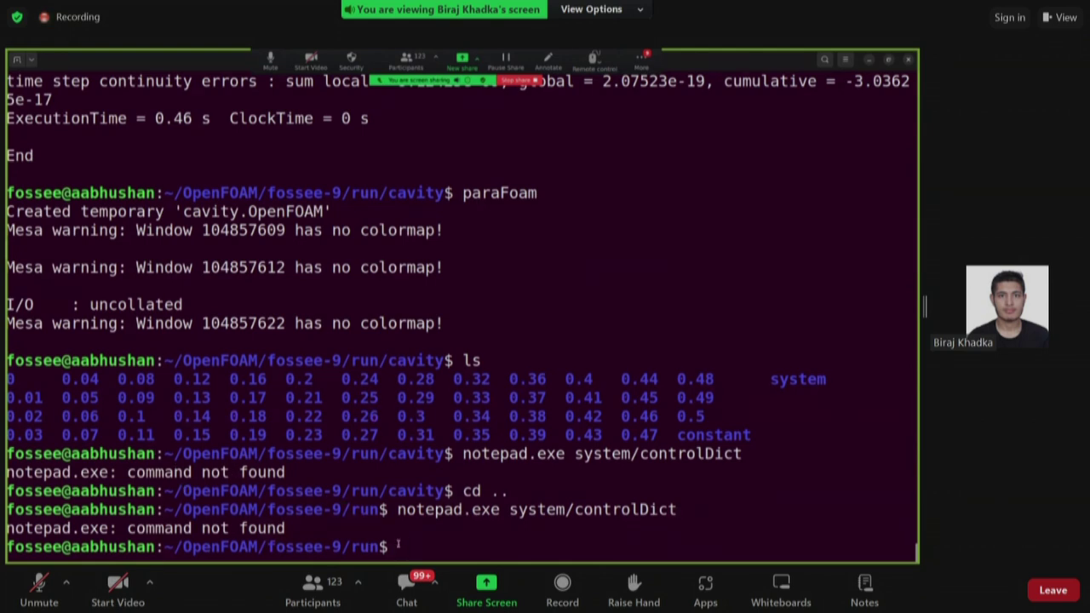
# Step: Go to the home directory, change to the run directory with cd $FOAM_RUN, and clear the terminal
pyautogui.write('cd')
pyautogui.press('Return')
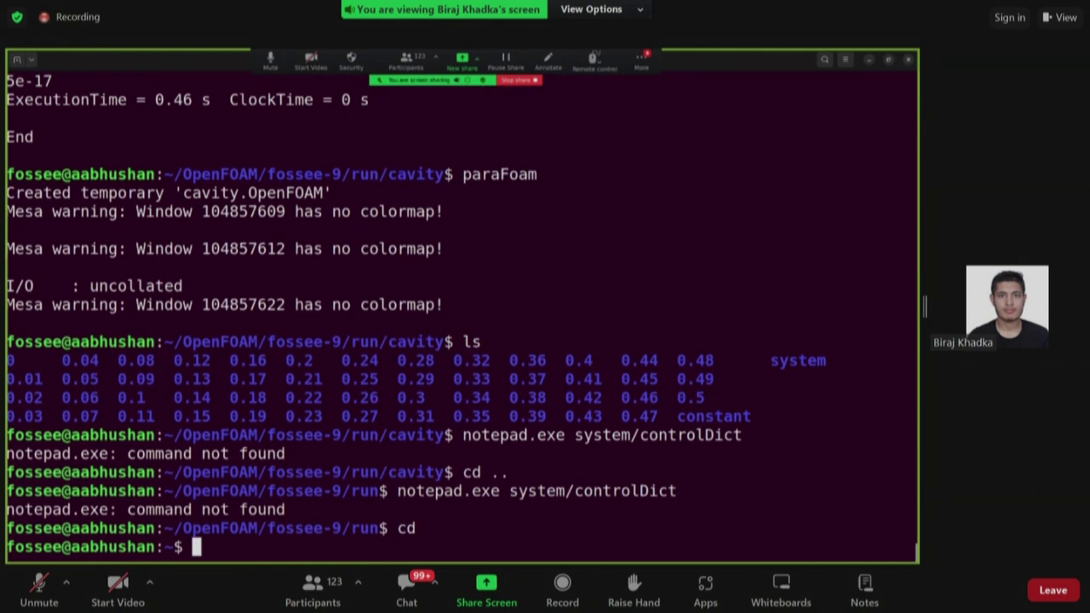
pyautogui.write('cd $FOAM_RUN')
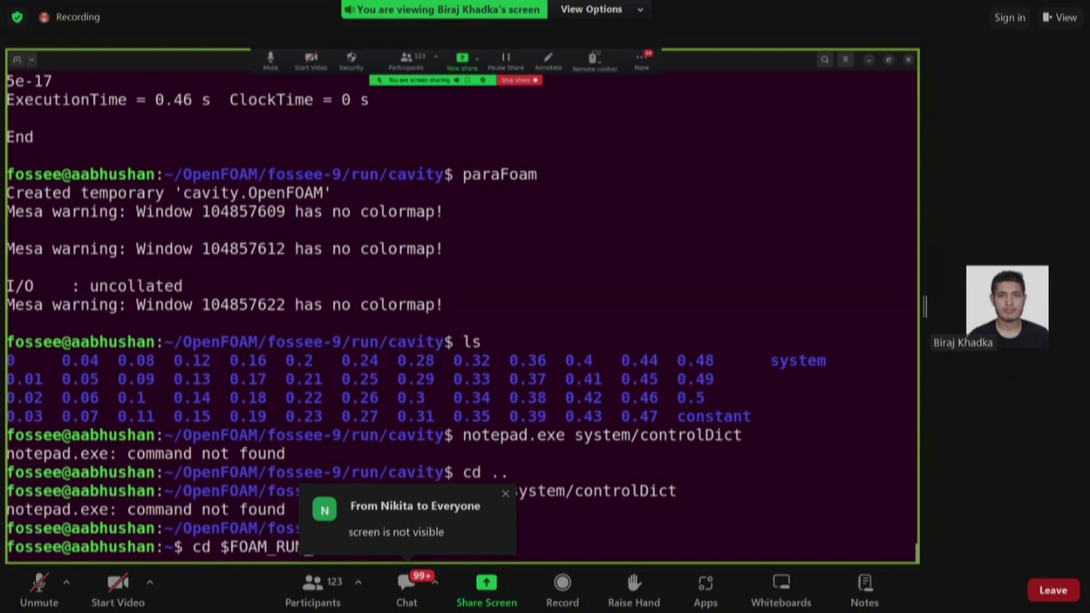
pyautogui.press('Return')
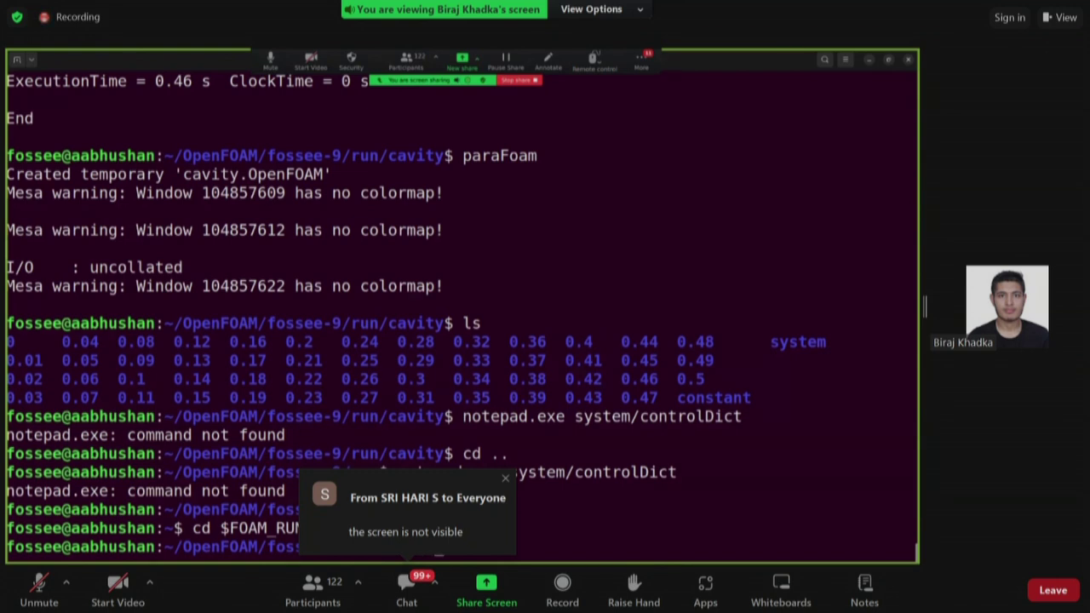
pyautogui.hotkey('ctrl', 'l')
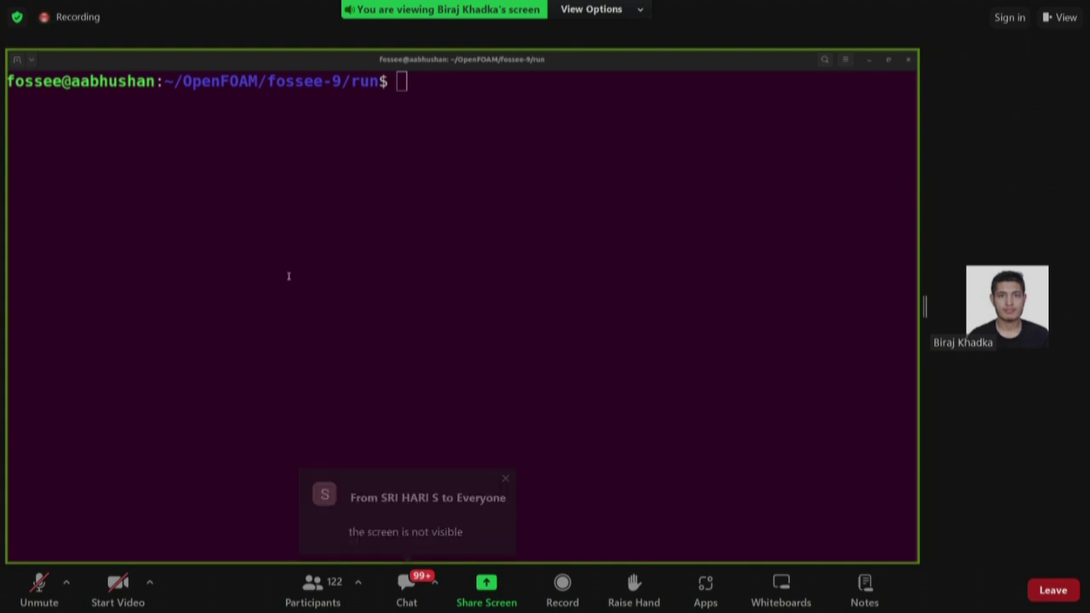
# Step: Switch to the browser and review the pitzDaily copy commands in cavity_simpleFoam.pdf
pyautogui.hotkey('alt', 'Tab')
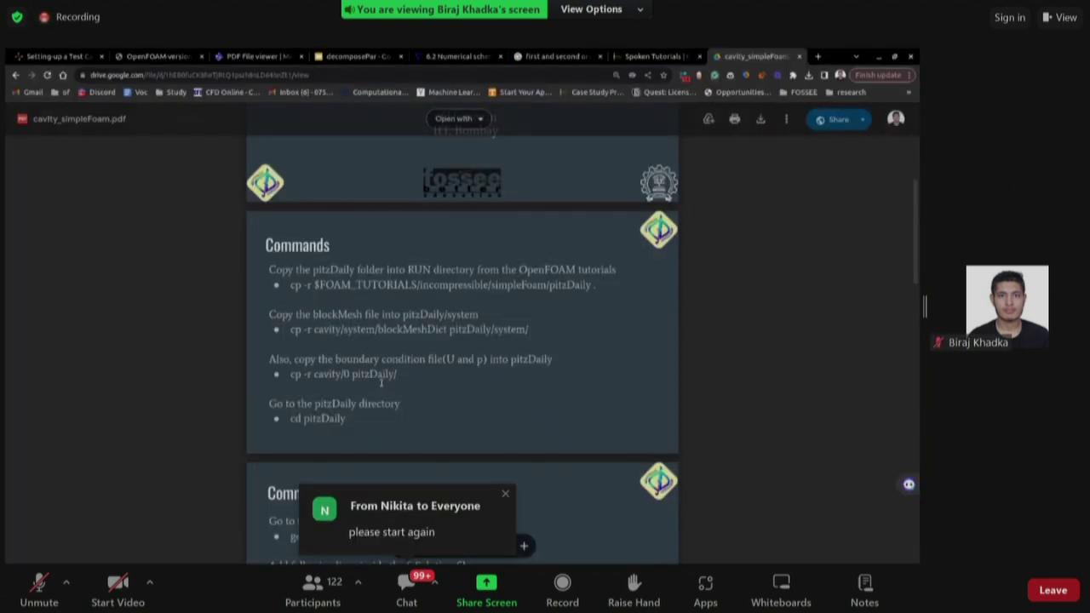
pyautogui.scroll(3, 440, 393)
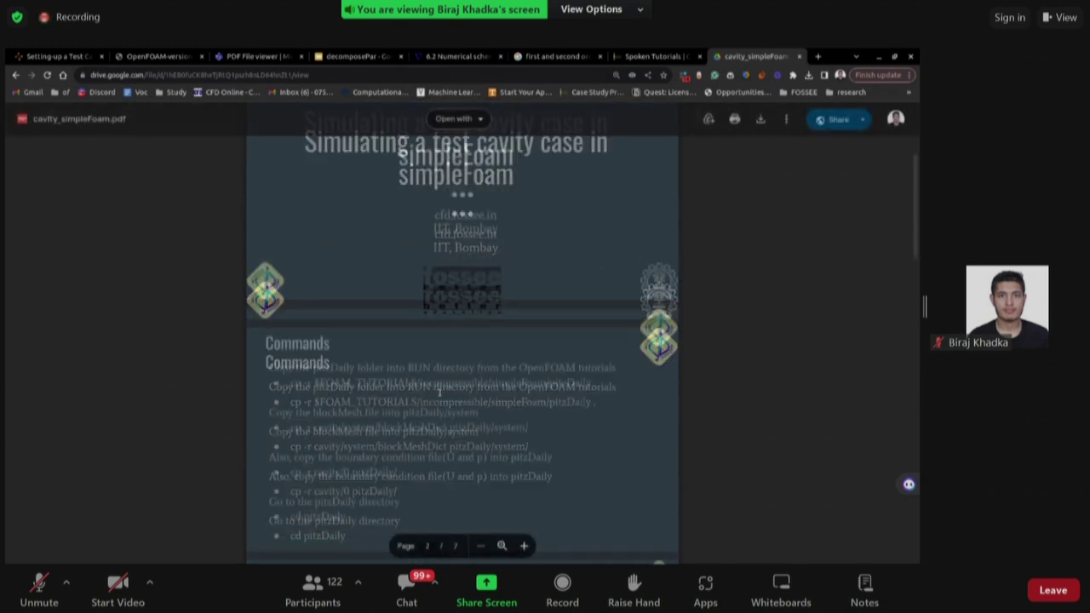
pyautogui.scroll(-3, 439, 393)
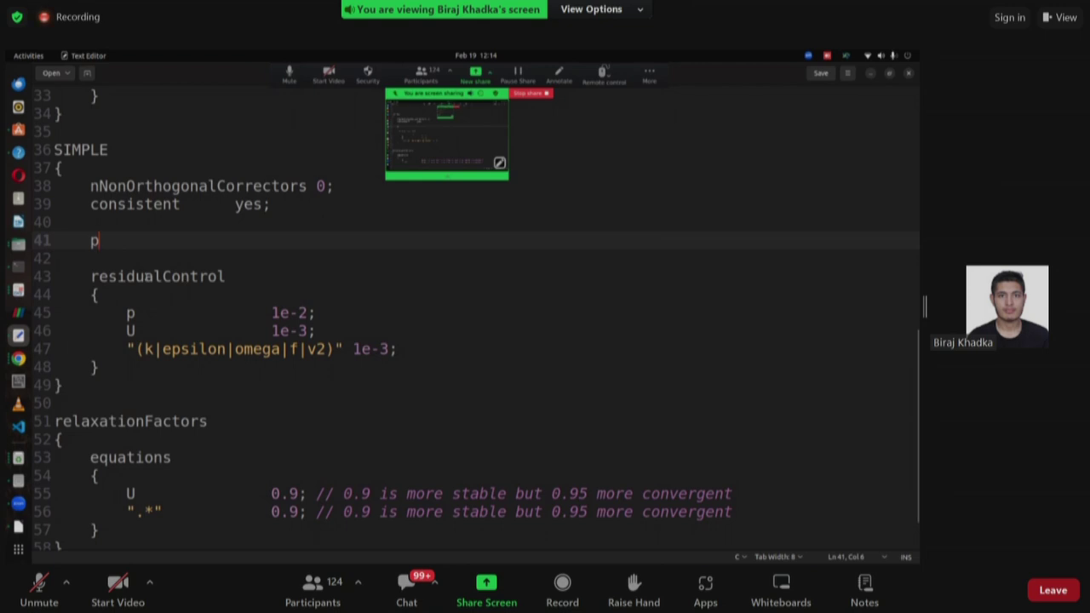
# Step: Add the entries pRefCell 0; and pRefValue 0; to the SIMPLE block of fvSolution and save the file
pyautogui.write('RefCell')
pyautogui.press('Tab')
pyautogui.press('BackSpace')
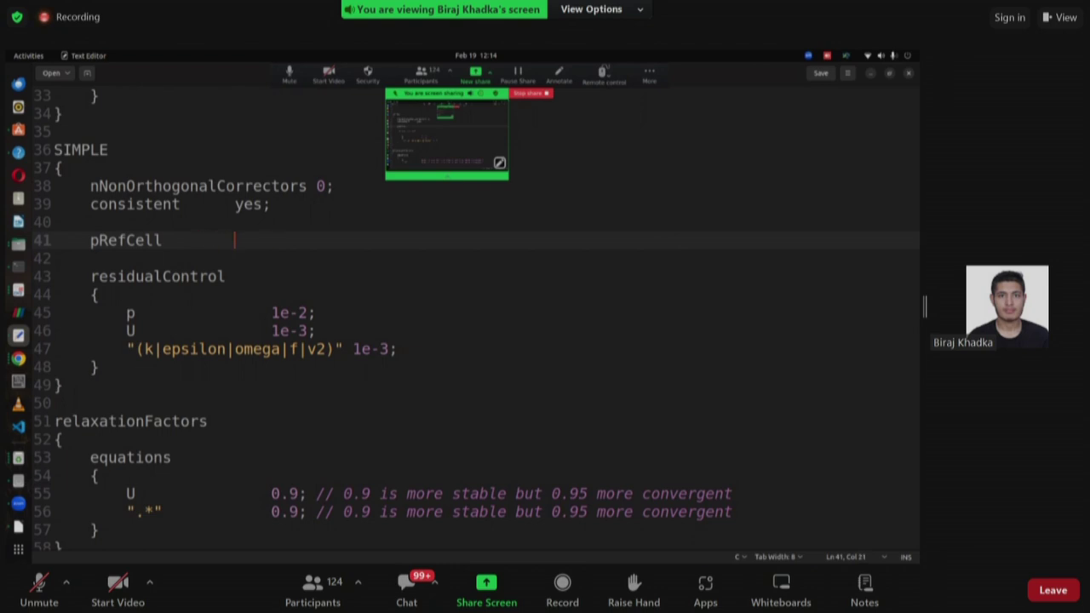
pyautogui.write('0;')
pyautogui.press('Return')
pyautogui.write('pRefValue')
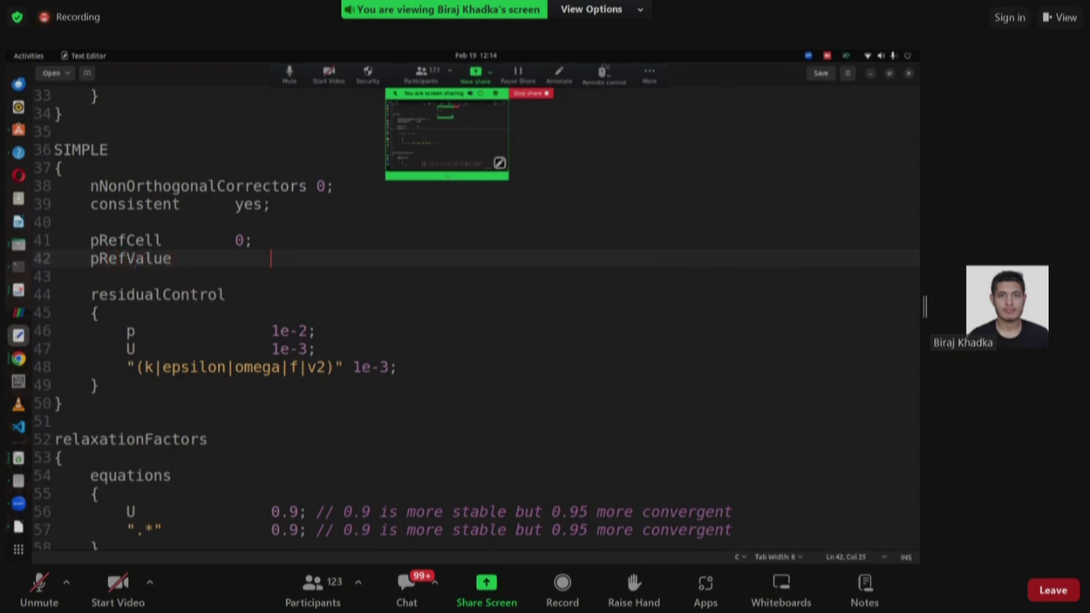
pyautogui.write('       0;')
pyautogui.hotkey('ctrl', 's')
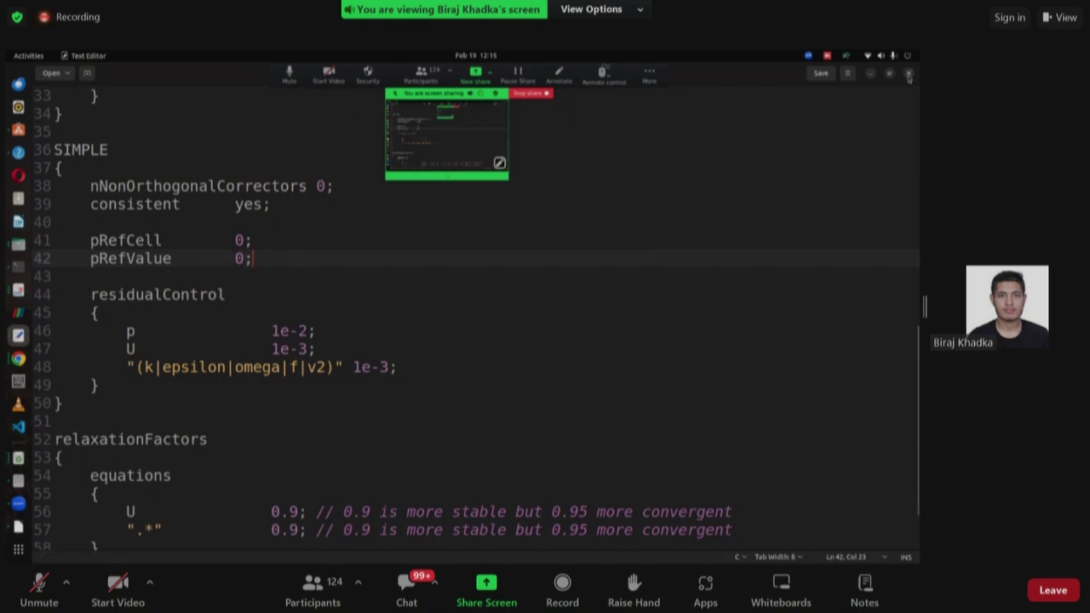
# Step: Switch to the browser and copy the command gedit constant/momentumTransport from cavity_simpleFoam.pdf
pyautogui.click(18, 358)
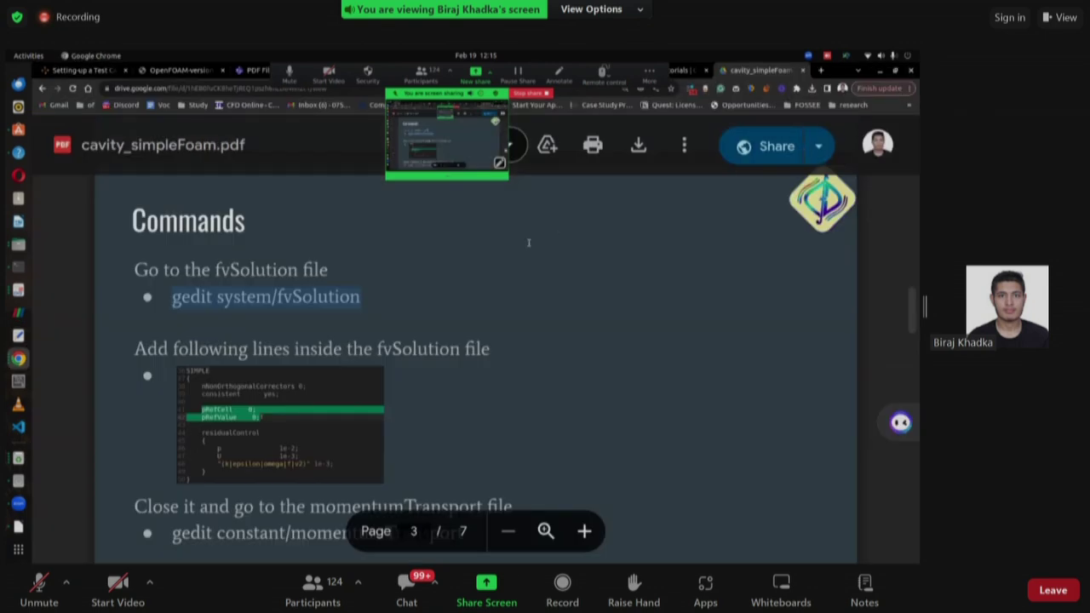
pyautogui.click(18, 266)
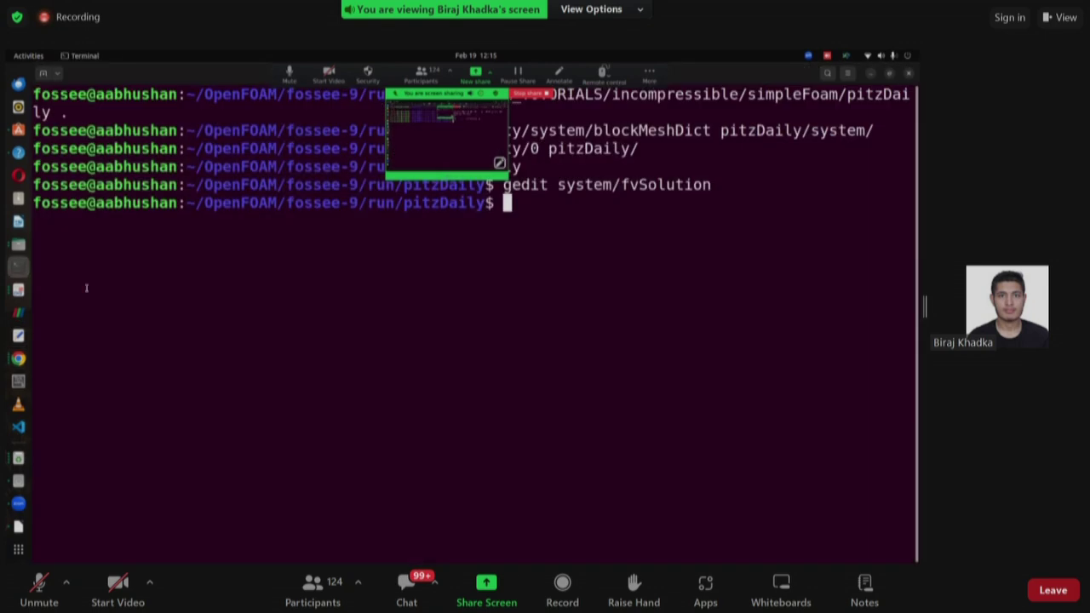
pyautogui.click(18, 358)
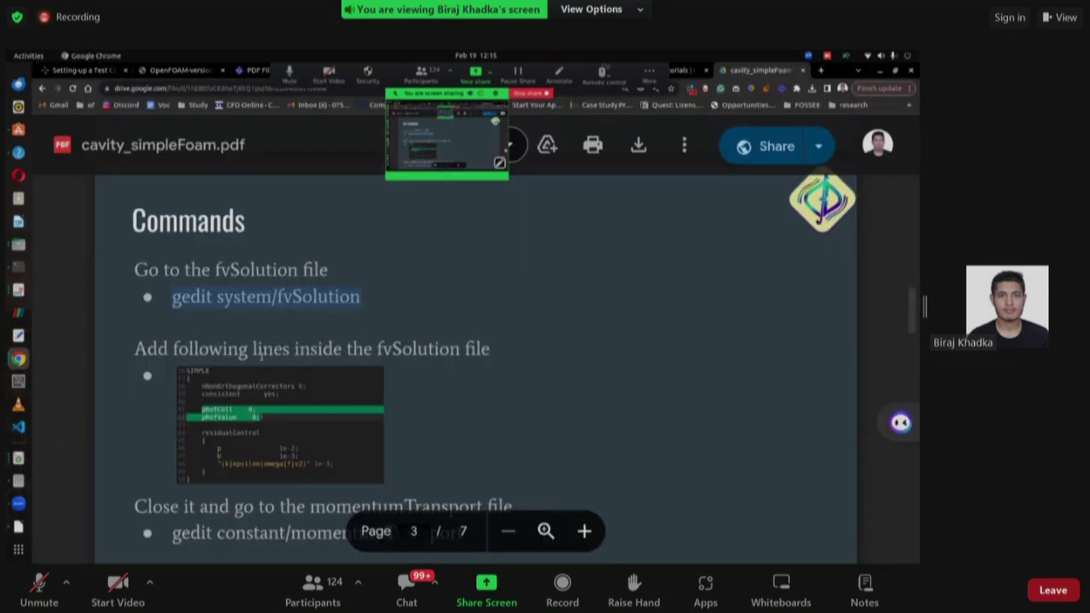
pyautogui.scroll(-3, 262, 356)
pyautogui.scroll(-3, 262, 356)
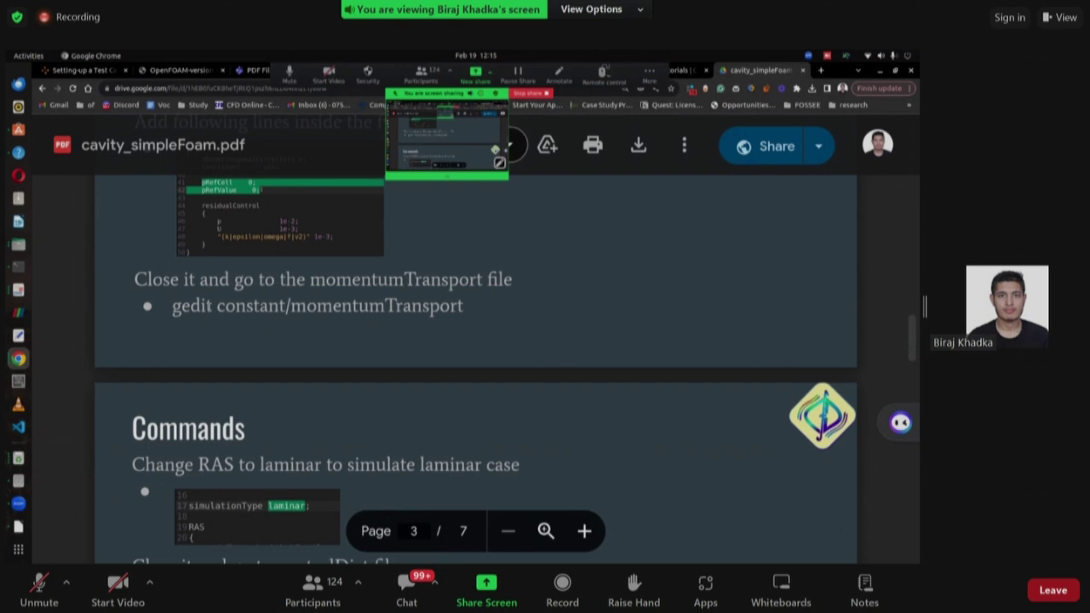
pyautogui.moveTo(169, 305); pyautogui.dragTo(463, 305)
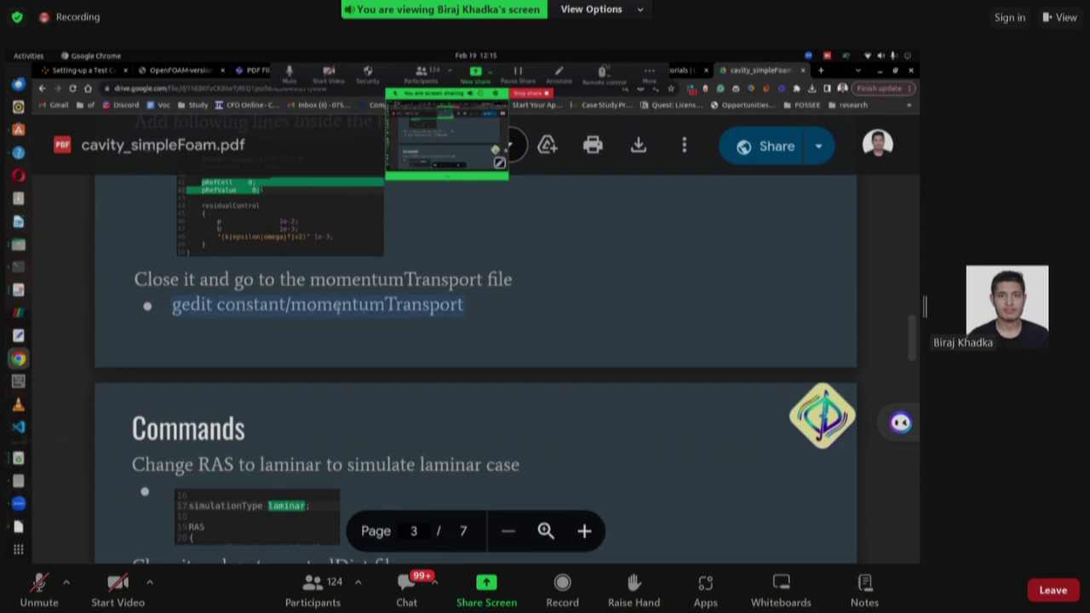
pyautogui.rightClick(433, 308)
pyautogui.click(462, 333)
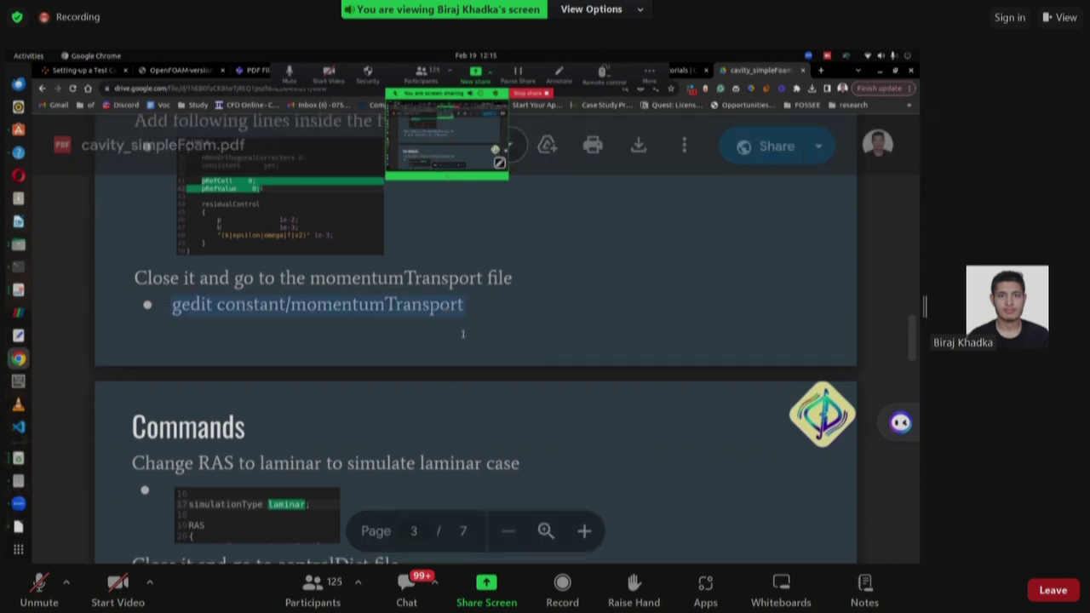
# Step: Switch to the terminal and run gedit constant/momentumTransport in the pitzDaily directory
pyautogui.click(19, 266)
pyautogui.rightClick(342, 331)
pyautogui.click(390, 361)
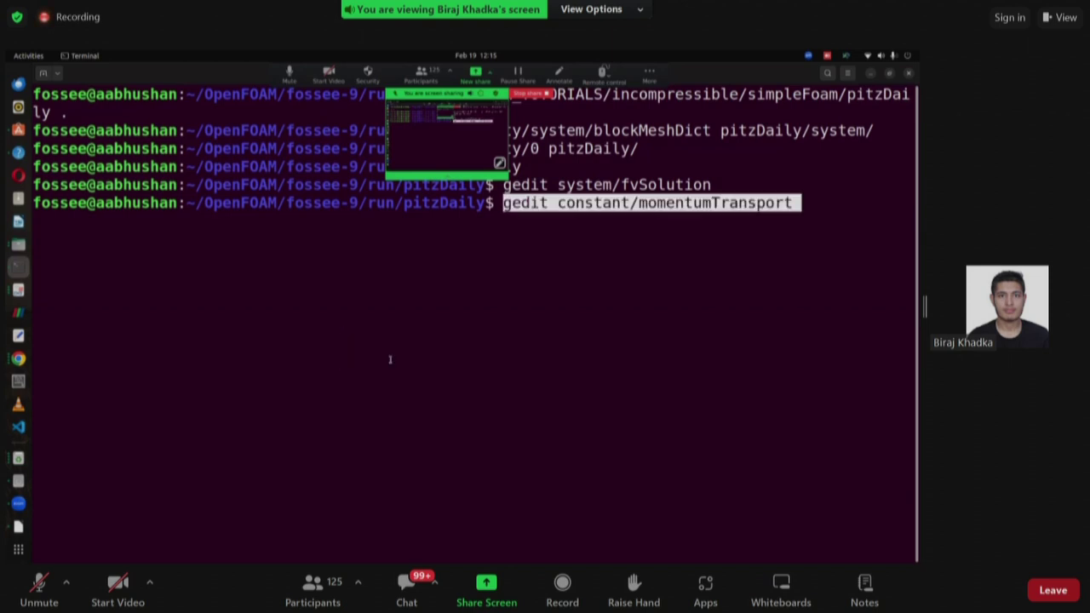
pyautogui.press('Return')
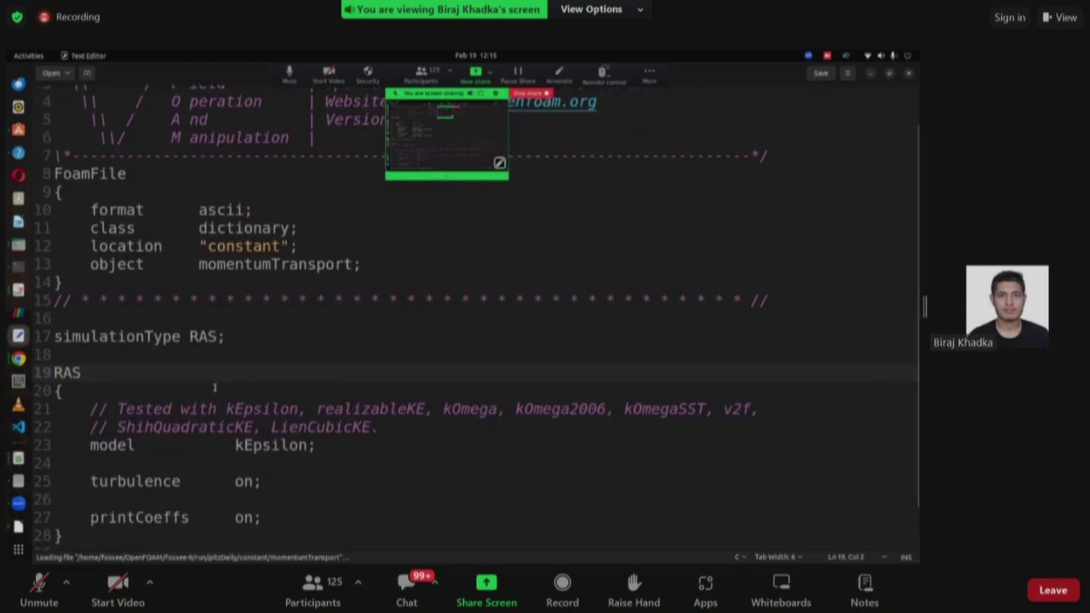
# Step: Change simulationType from RAS to laminar in momentumTransport, then save and close the file
pyautogui.moveTo(190, 288); pyautogui.dragTo(218, 289)
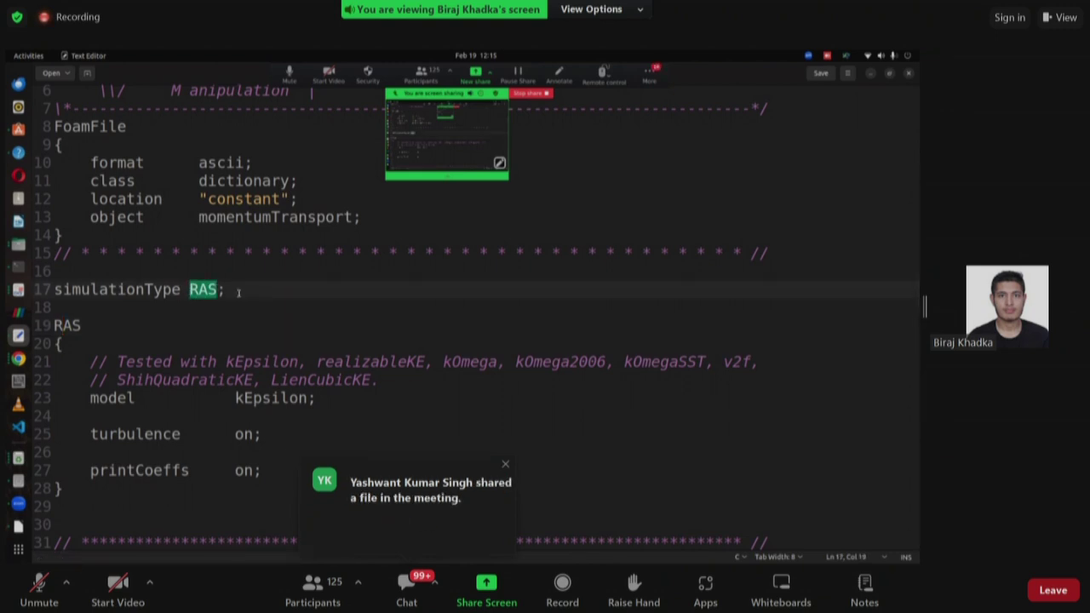
pyautogui.write('laminar')
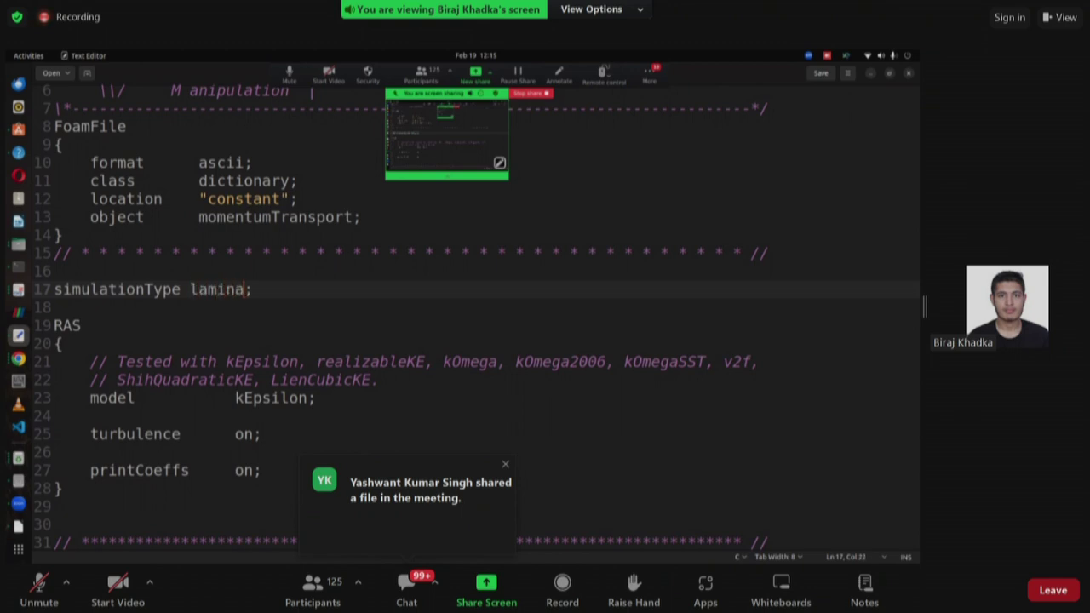
pyautogui.hotkey('ctrl', 's')
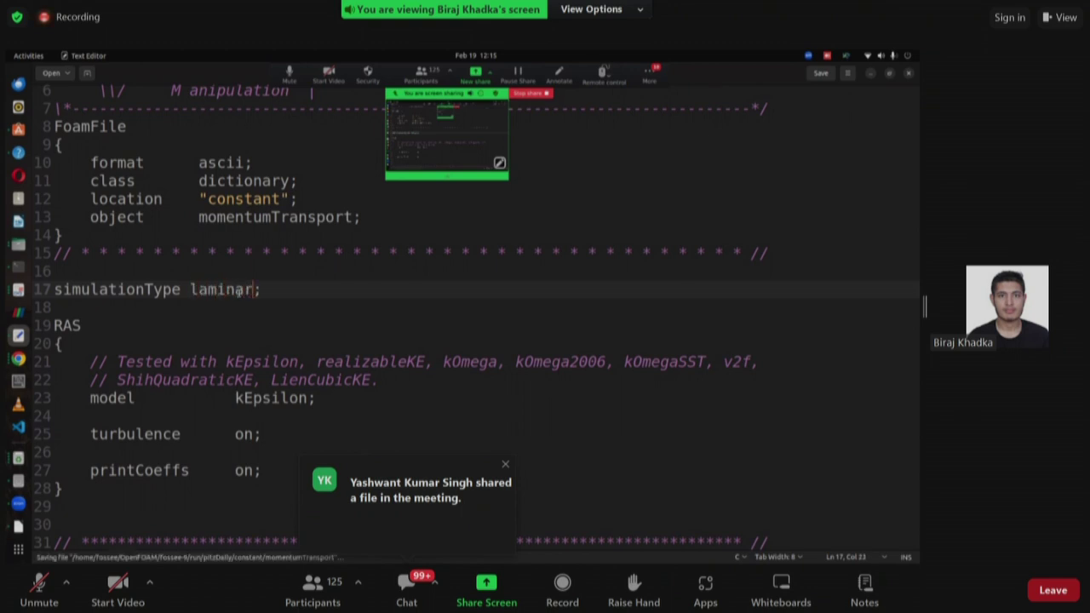
pyautogui.click(821, 73)
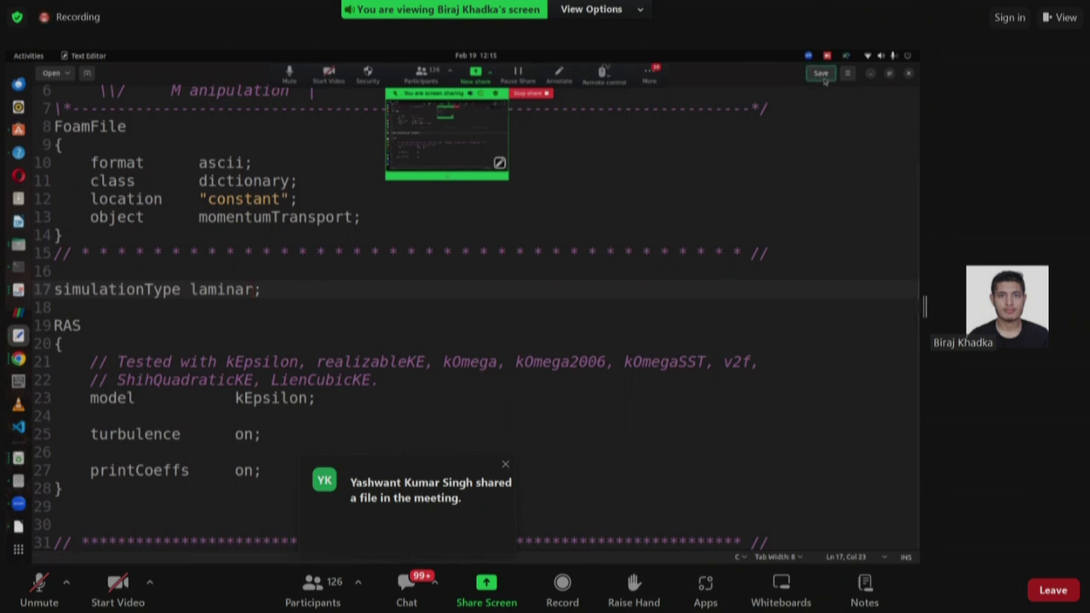
pyautogui.click(908, 74)
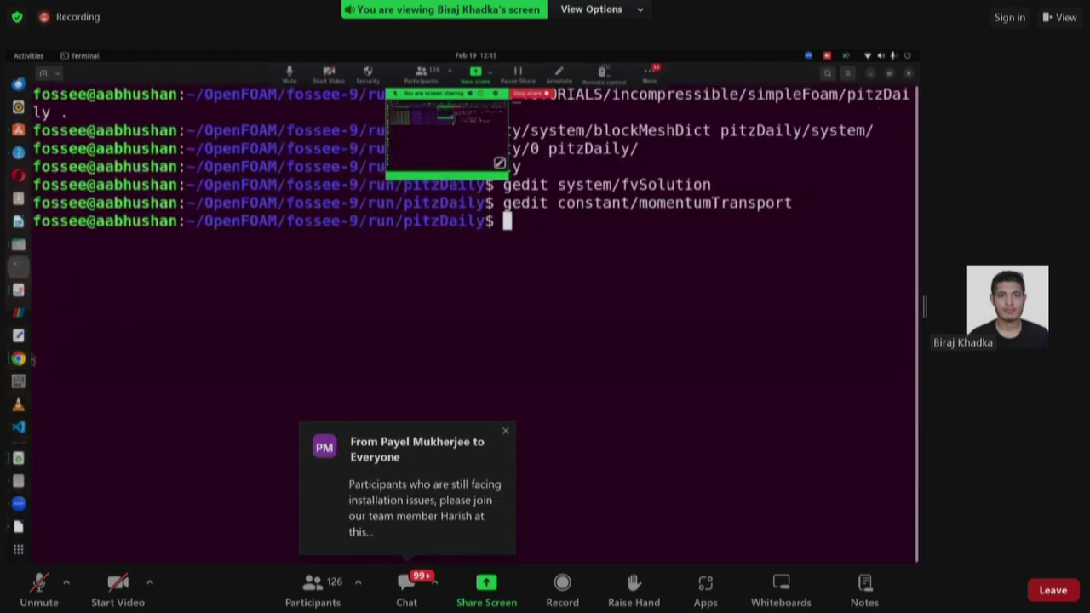
# Step: Switch to the browser and copy the command gedit system/controlDict from cavity_simpleFoam.pdf
pyautogui.click(18, 357)
pyautogui.scroll(-4, 264, 365)
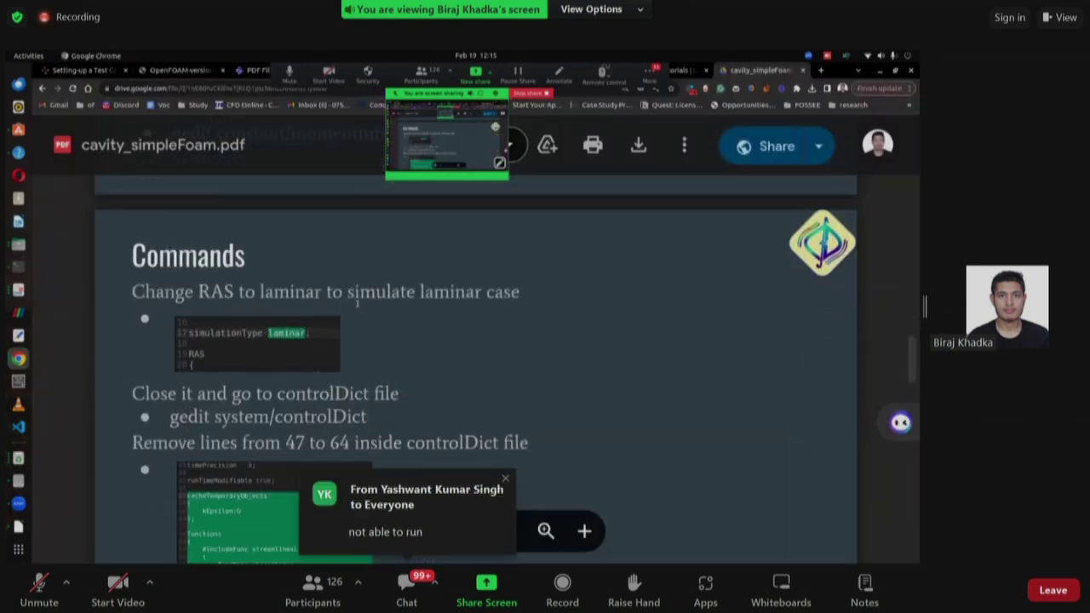
pyautogui.scroll(-4, 356, 304)
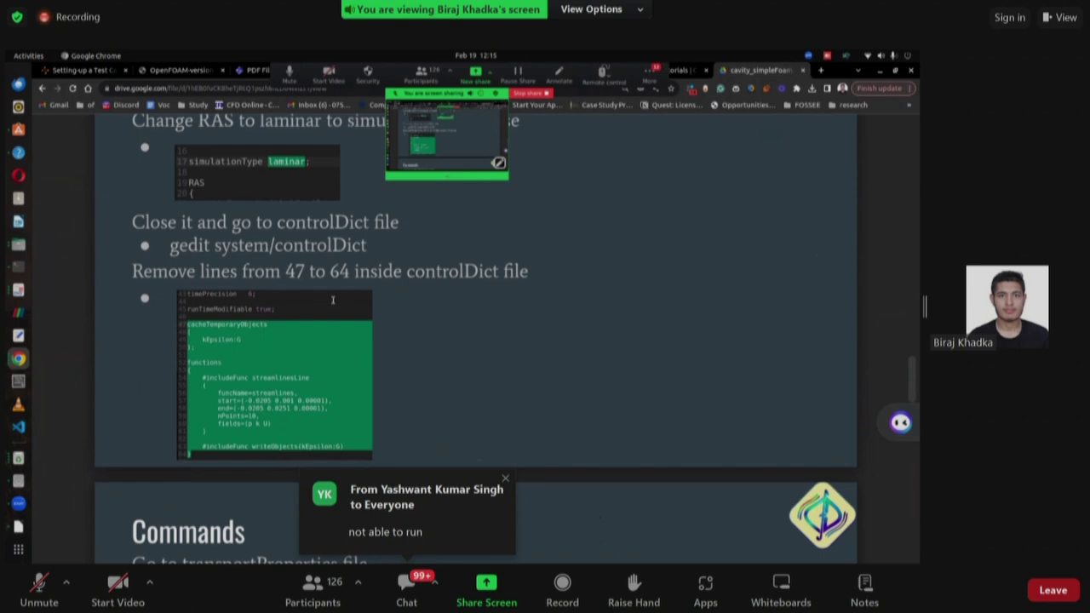
pyautogui.moveTo(167, 247); pyautogui.dragTo(367, 247)
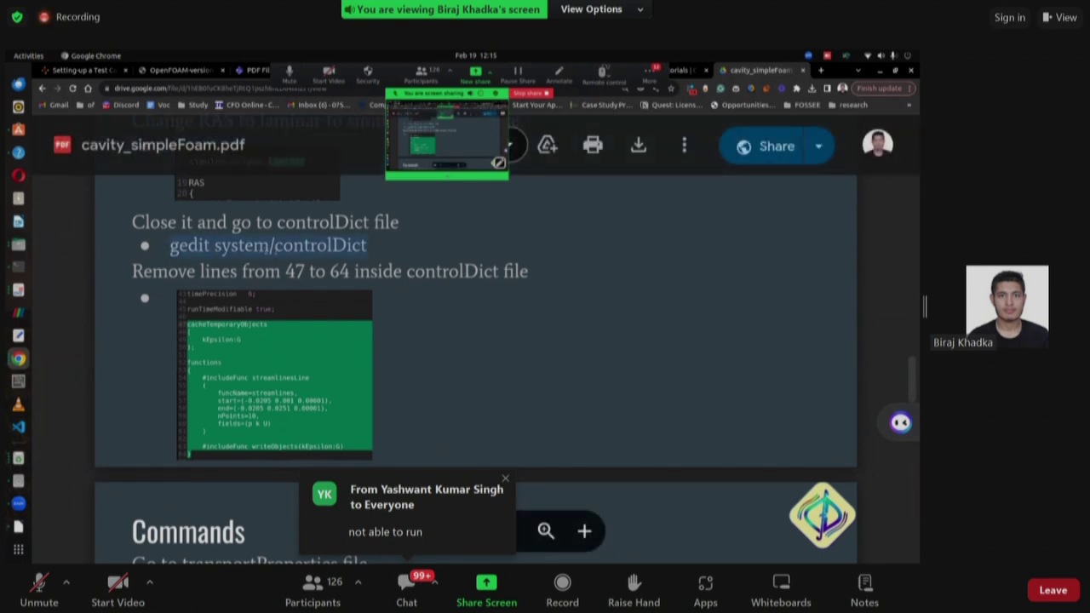
pyautogui.rightClick(332, 250)
pyautogui.click(363, 271)
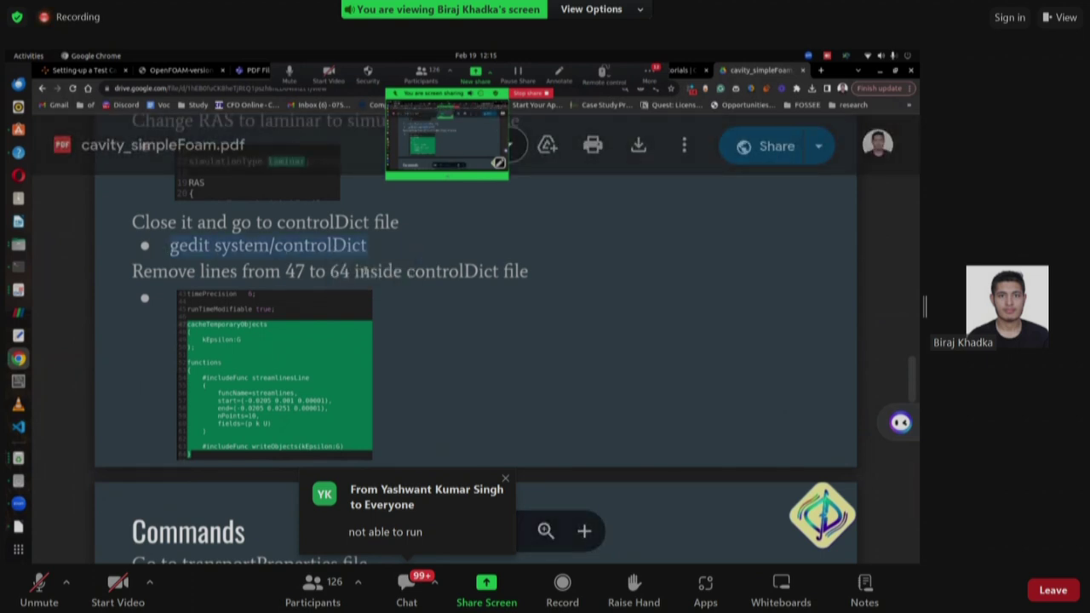
# Step: Switch to the terminal and run gedit system/controlDict in the pitzDaily directory
pyautogui.hotkey('alt', 'Tab')
pyautogui.rightClick(400, 302)
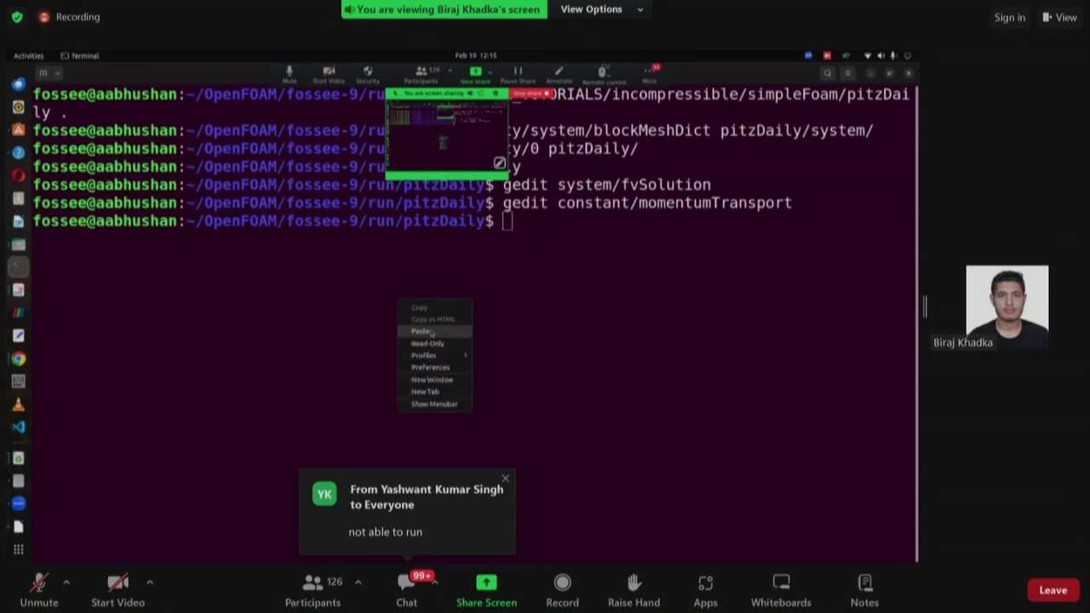
pyautogui.click(420, 330)
pyautogui.press('Return')
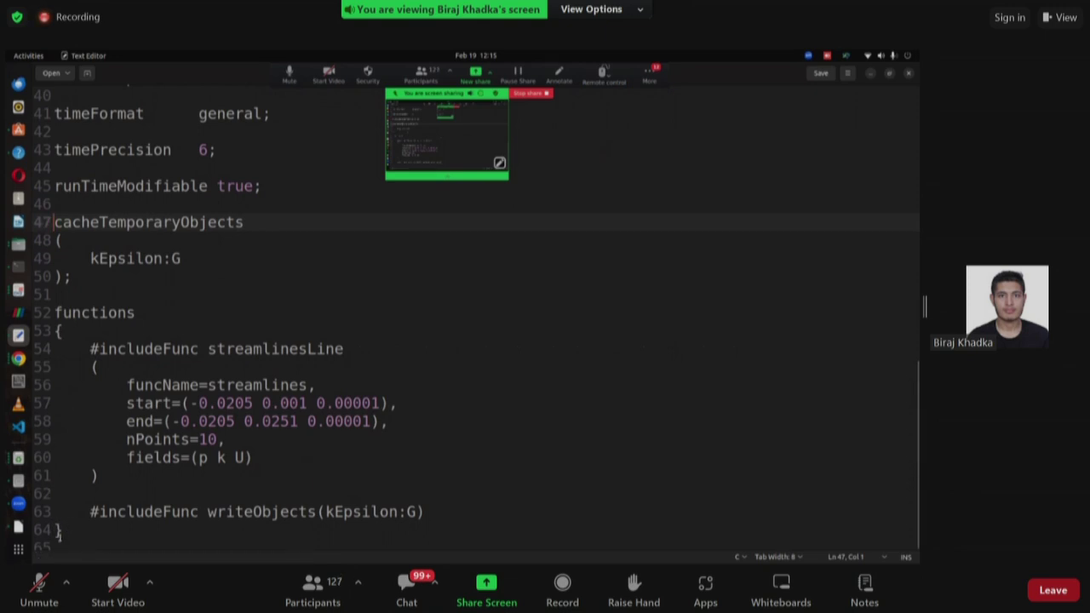
# Step: Delete the cacheTemporaryObjects and functions blocks on lines 47 to 64 of controlDict, then save and close the file
pyautogui.moveTo(60, 528); pyautogui.dragTo(53, 221)
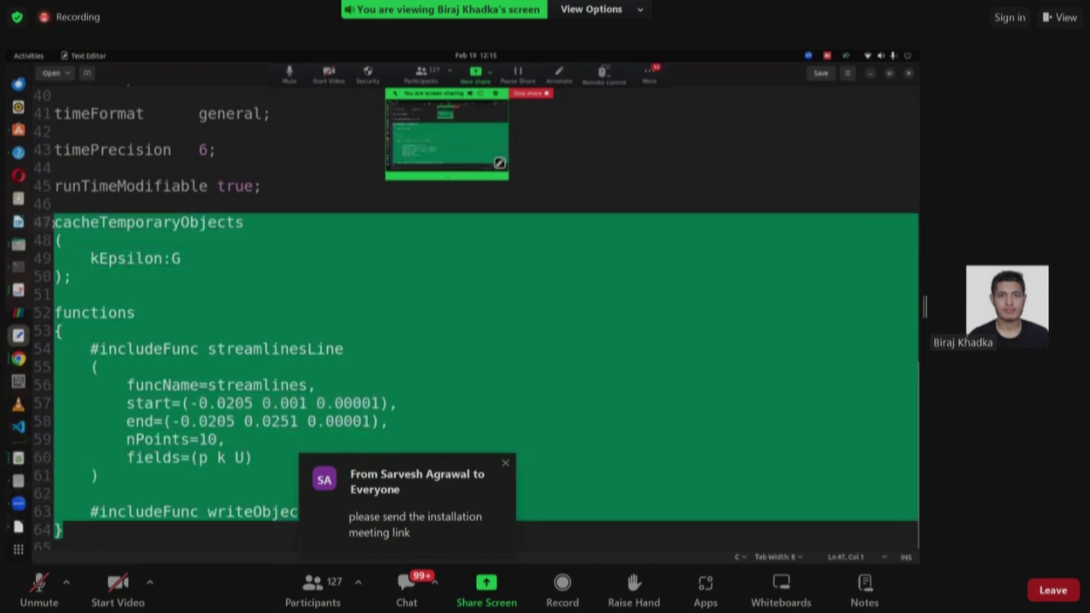
pyautogui.press('BackSpace')
pyautogui.hotkey('ctrl', 's')
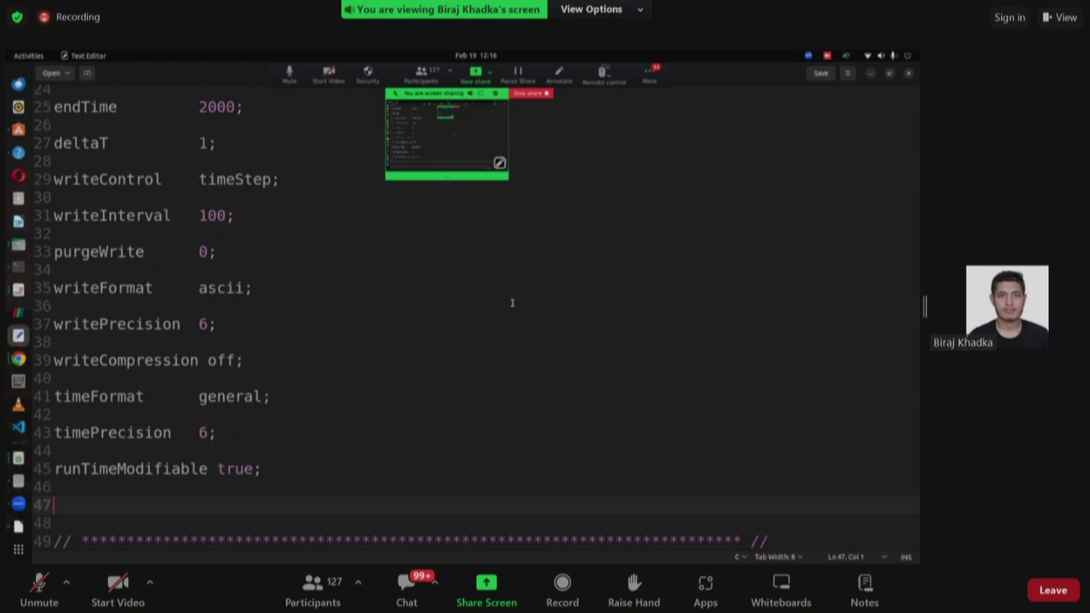
pyautogui.hotkey('ctrl', 's')
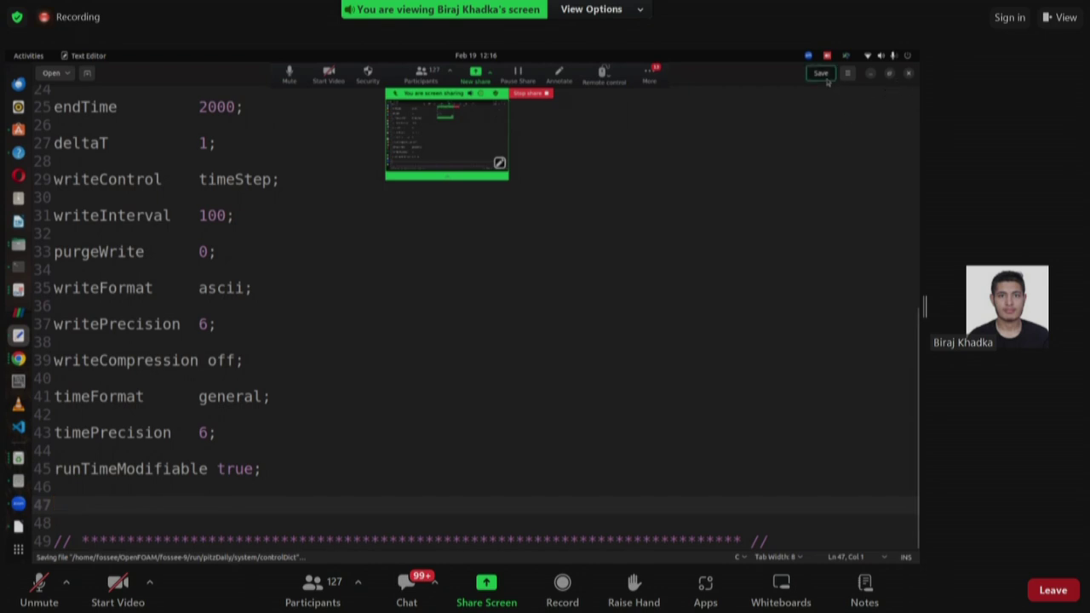
pyautogui.click(908, 73)
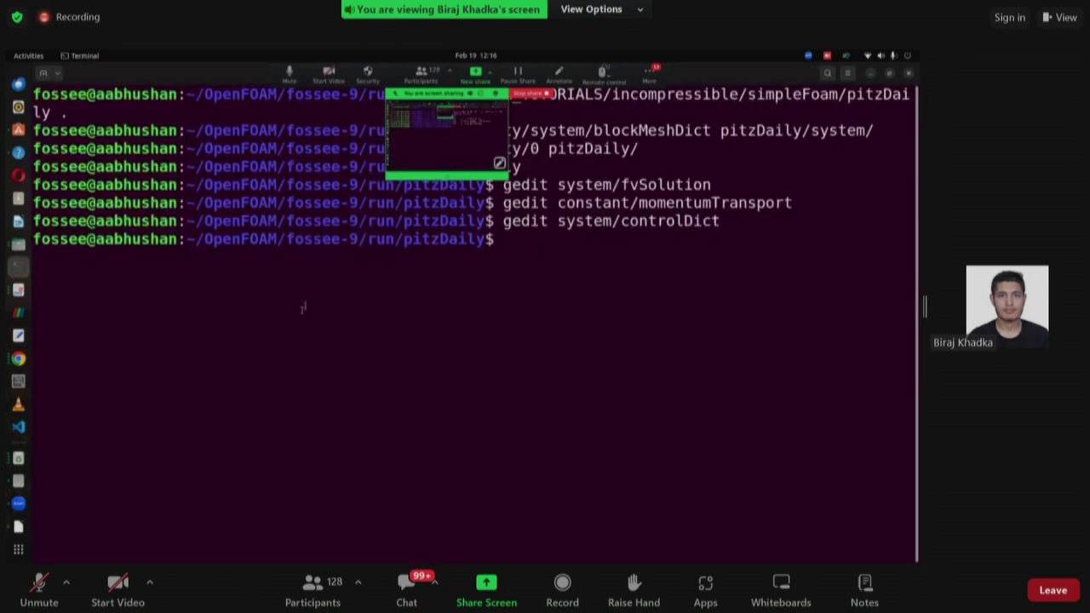
# Step: Switch to the browser and copy the command gedit constant/transportProperties from cavity_simpleFoam.pdf
pyautogui.click(18, 357)
pyautogui.scroll(-2, 311, 350)
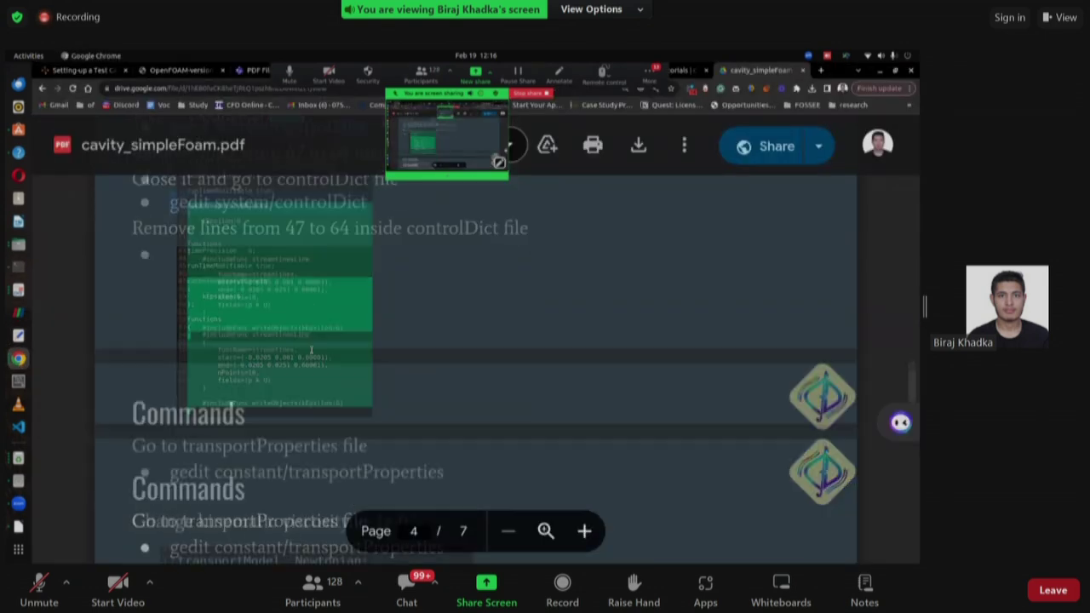
pyautogui.scroll(-3, 311, 350)
pyautogui.tripleClick(245, 304)
pyautogui.hotkey('ctrl', 'c')
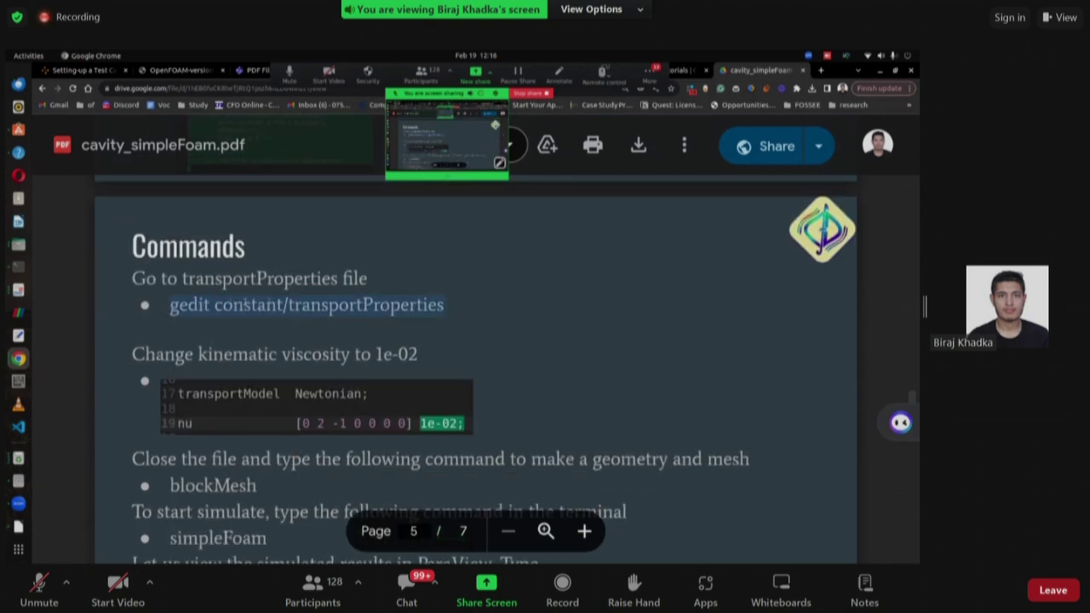
pyautogui.rightClick(399, 308)
pyautogui.click(426, 334)
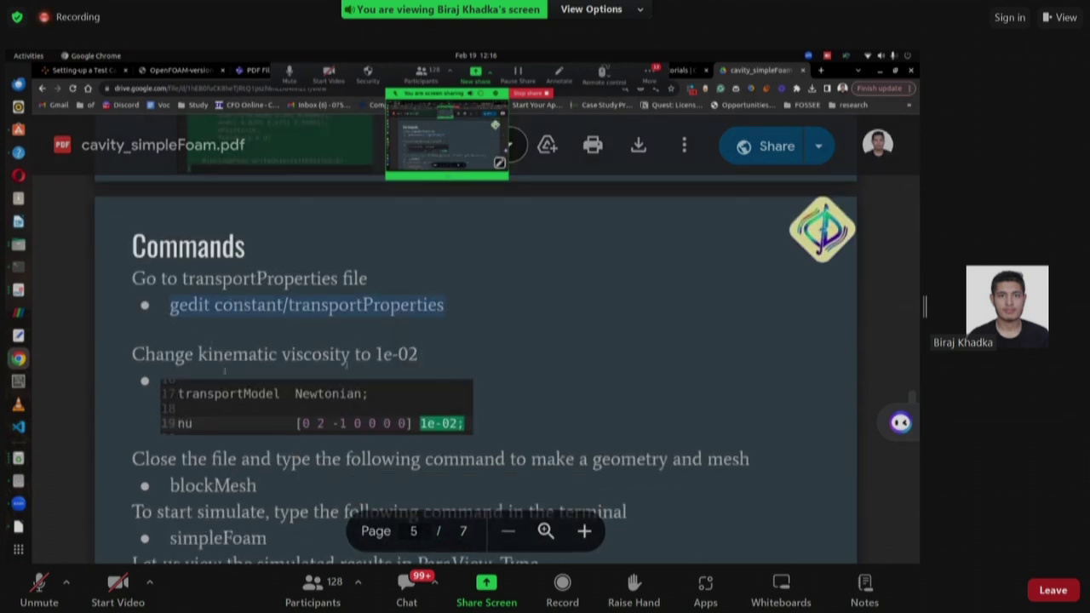
# Step: Switch to the terminal and run gedit constant/transportProperties in the pitzDaily directory
pyautogui.click(18, 267)
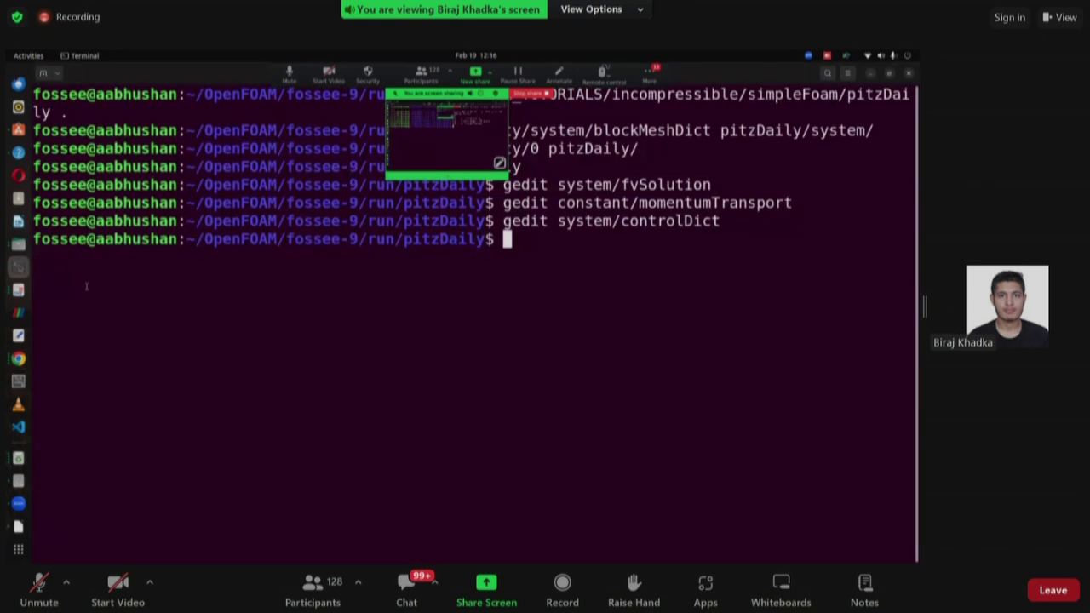
pyautogui.rightClick(359, 324)
pyautogui.click(383, 354)
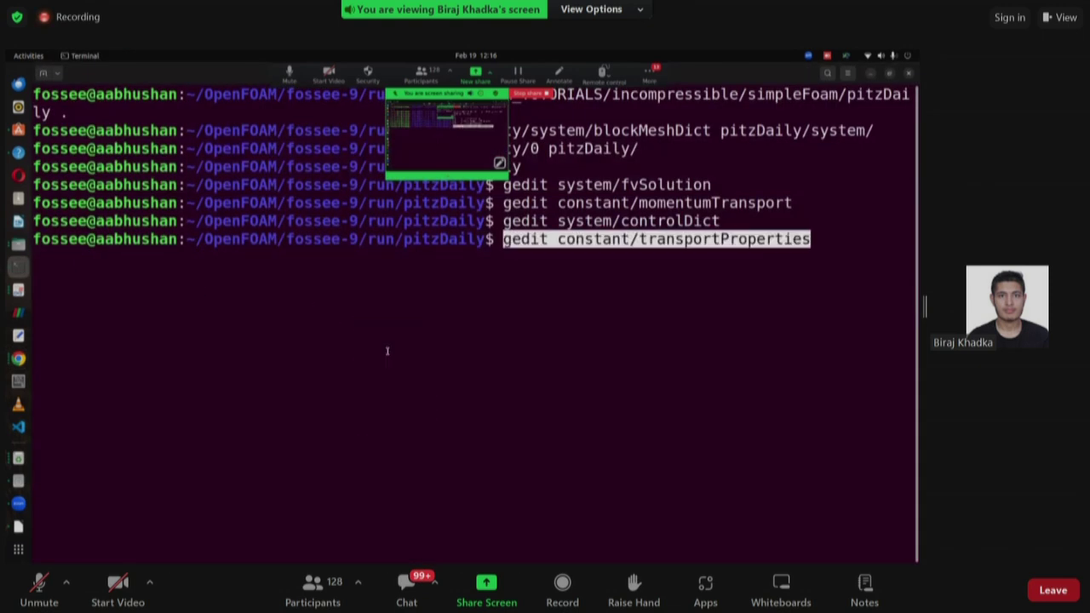
pyautogui.press('Return')
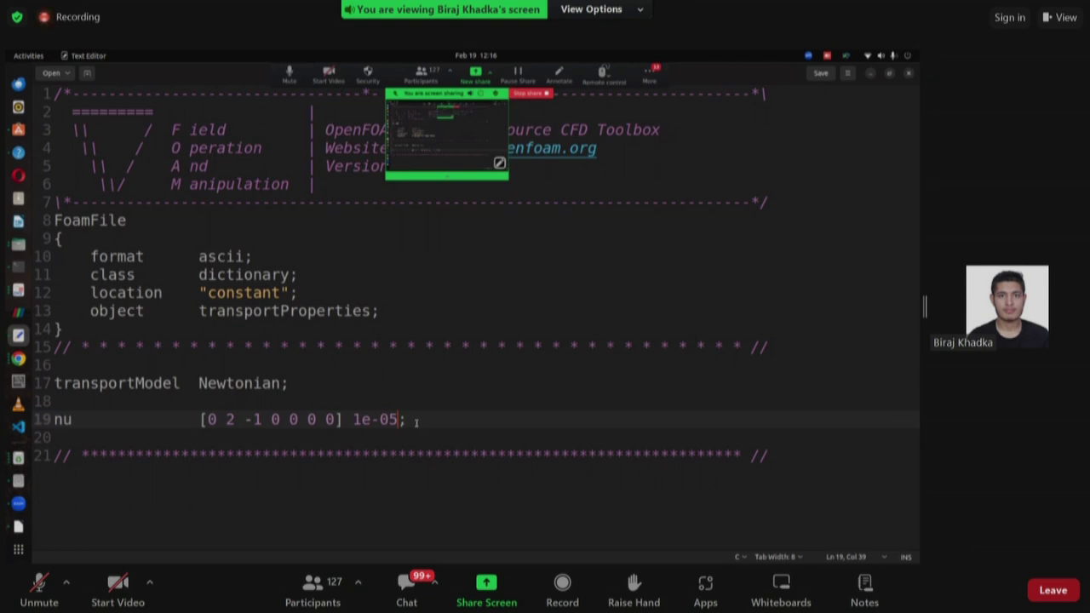
# Step: Set the kinematic viscosity nu to 1e-02 in transportProperties, then save and close the file
pyautogui.press('BackSpace')
pyautogui.write('2')
pyautogui.hotkey('ctrl', 's')
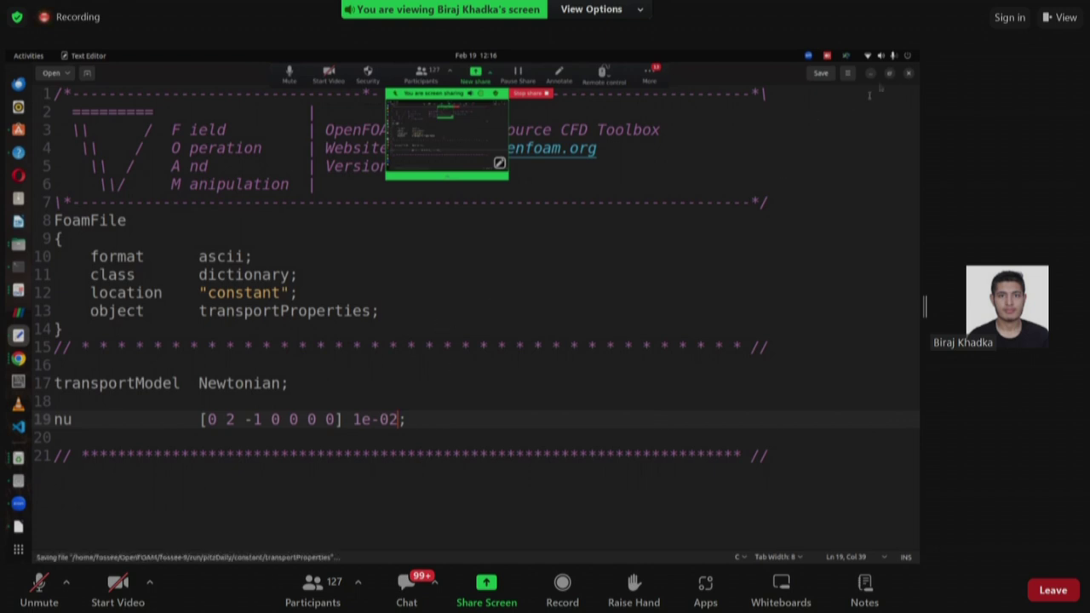
pyautogui.click(908, 73)
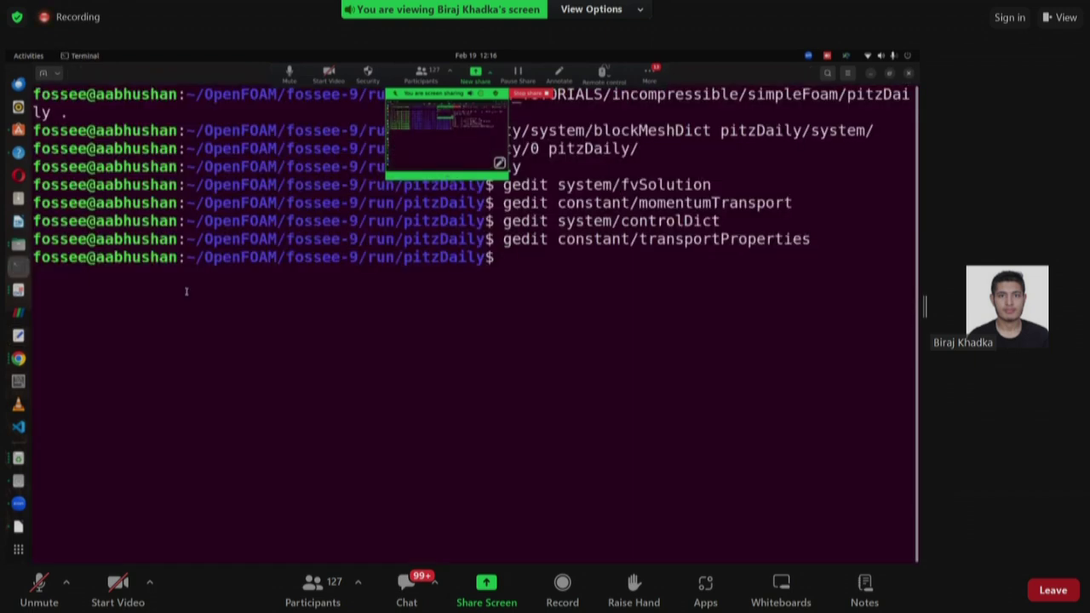
# Step: Switch to the browser and copy the blockMesh command from cavity_simpleFoam.pdf
pyautogui.click(18, 358)
pyautogui.scroll(-3, 278, 384)
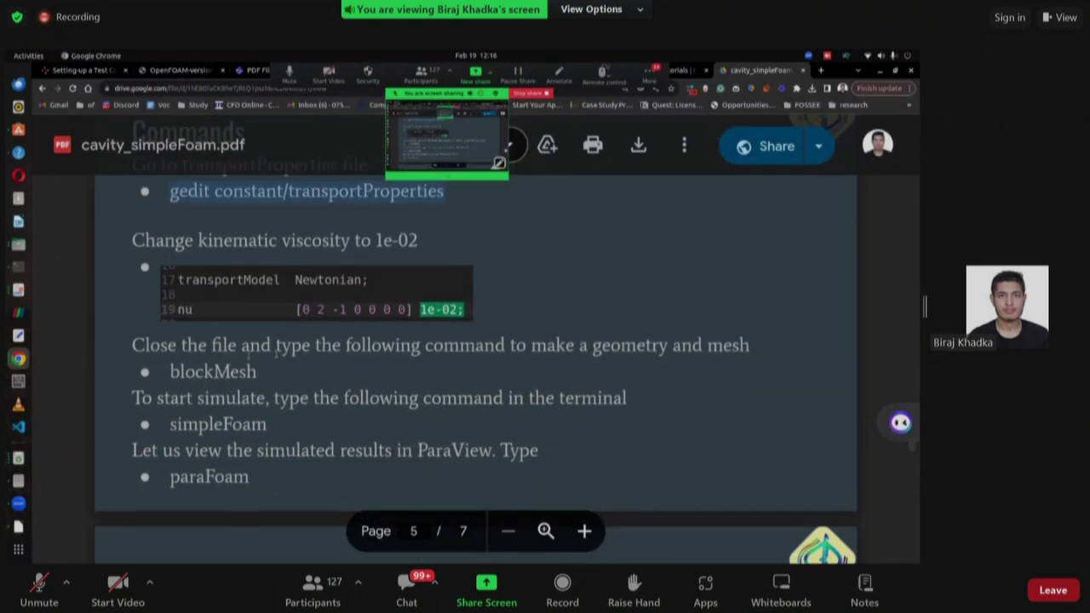
pyautogui.moveTo(264, 371); pyautogui.dragTo(175, 368)
pyautogui.hotkey('ctrl', 'c')
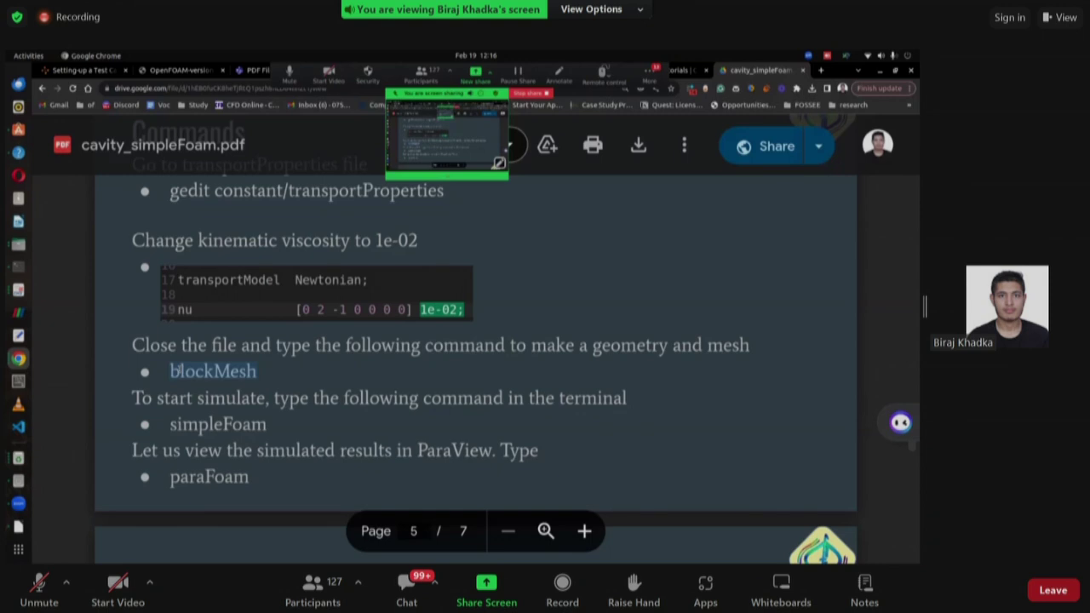
# Step: Switch to the terminal and run blockMesh in the pitzDaily directory to generate the mesh
pyautogui.click(18, 267)
pyautogui.rightClick(390, 376)
pyautogui.click(417, 405)
pyautogui.press('Return')
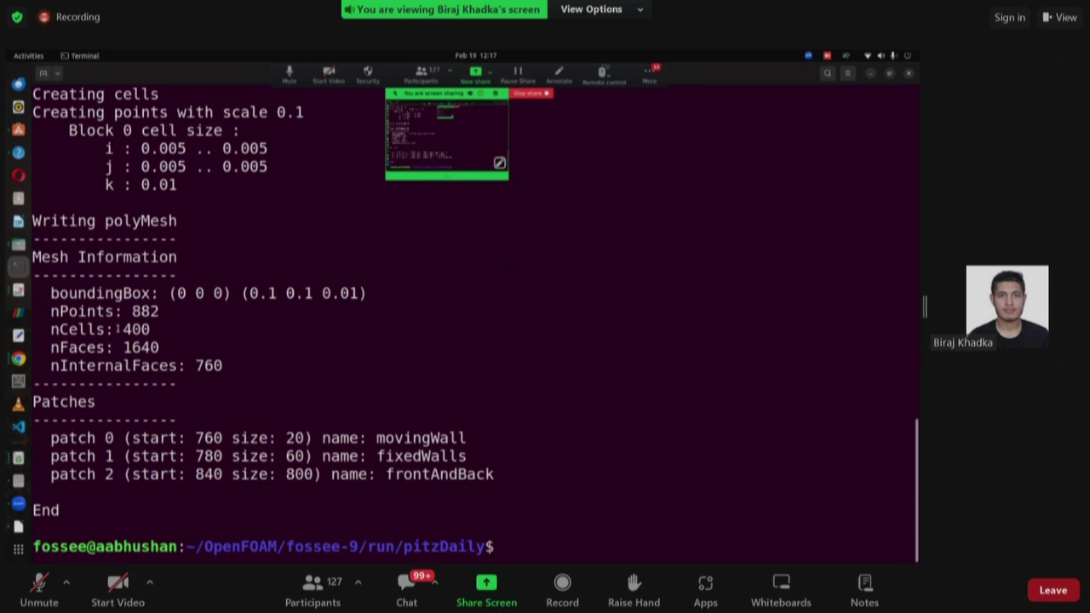
# Step: Highlight the cell count in the blockMesh output and return to cavity_simpleFoam.pdf in the browser to read the solver commands
pyautogui.moveTo(122, 329); pyautogui.dragTo(151, 329)
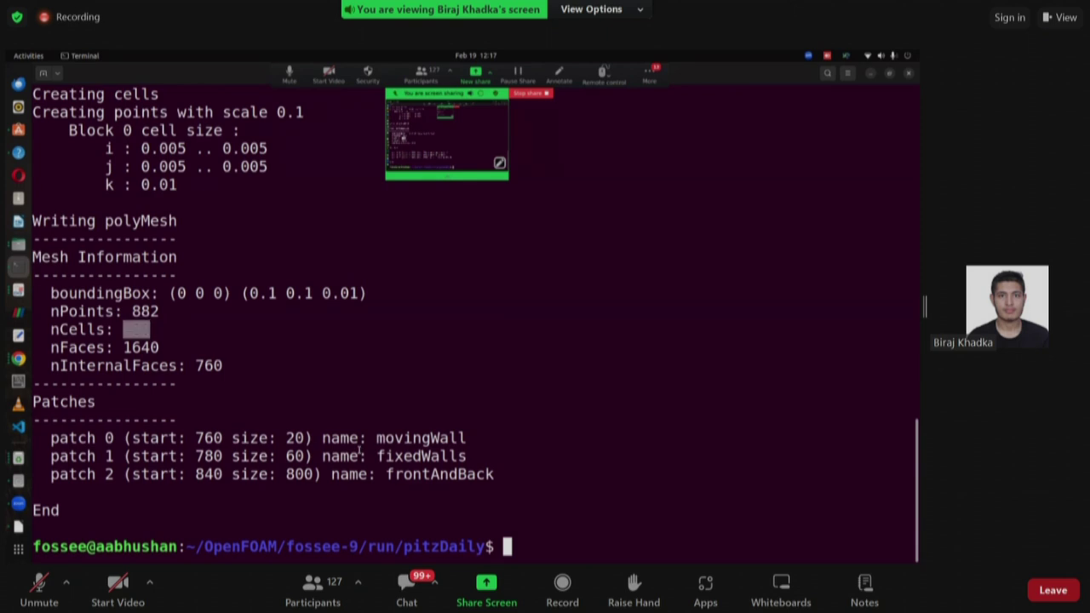
pyautogui.click(18, 359)
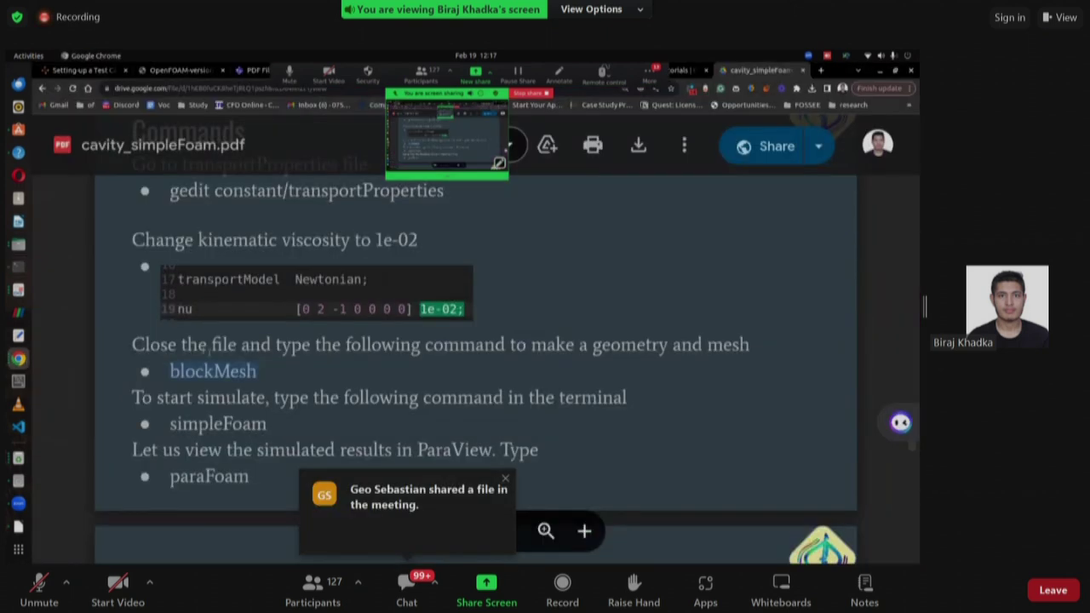
pyautogui.scroll(-1, 252, 375)
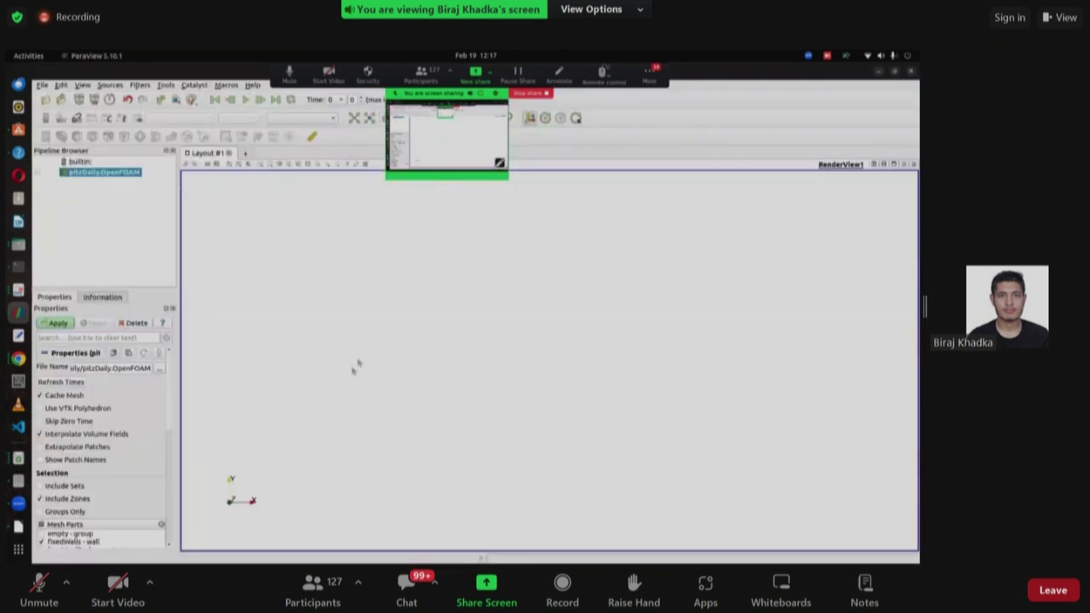
# Step: Load the pitzDaily.OpenFOAM case in ParaView and colour the cavity surface by velocity U
pyautogui.click(58, 323)
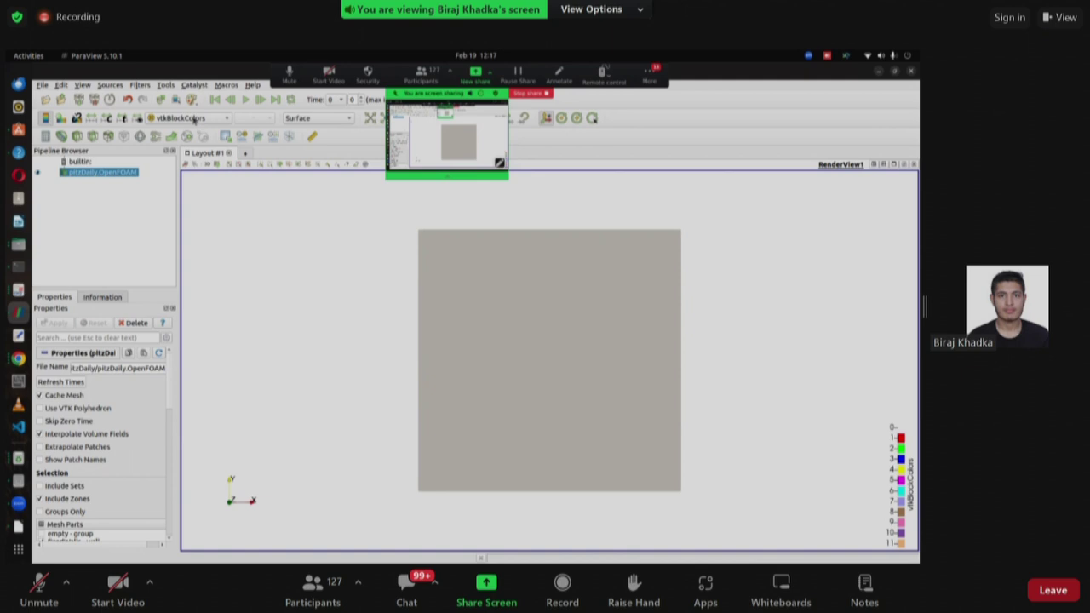
pyautogui.click(188, 118)
pyautogui.click(184, 82)
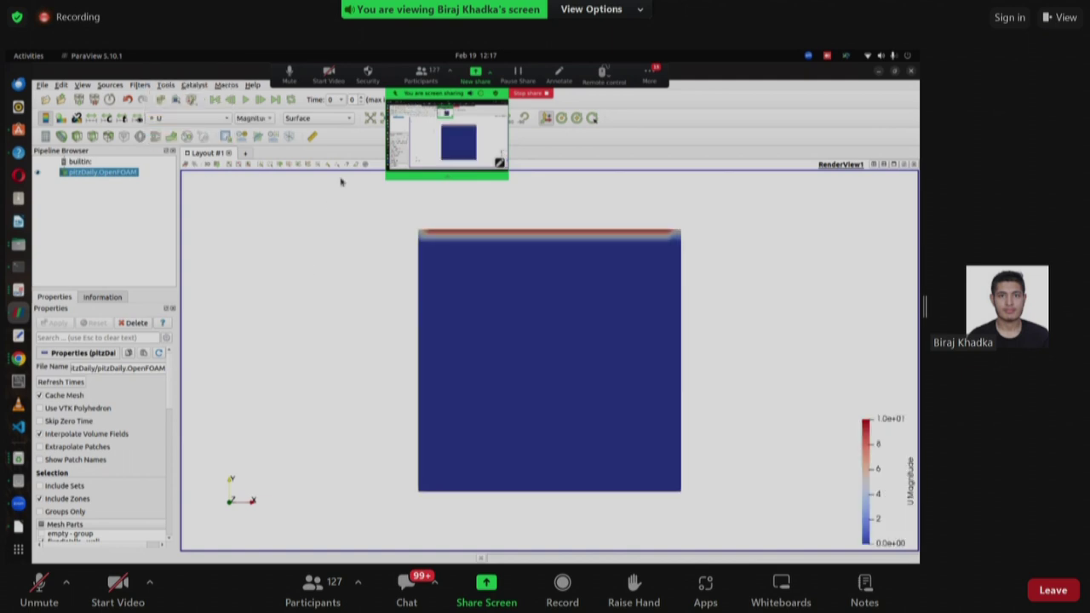
# Step: Play the solution through its time steps and move the U Magnitude colour legend close beside the cavity
pyautogui.click(245, 100)
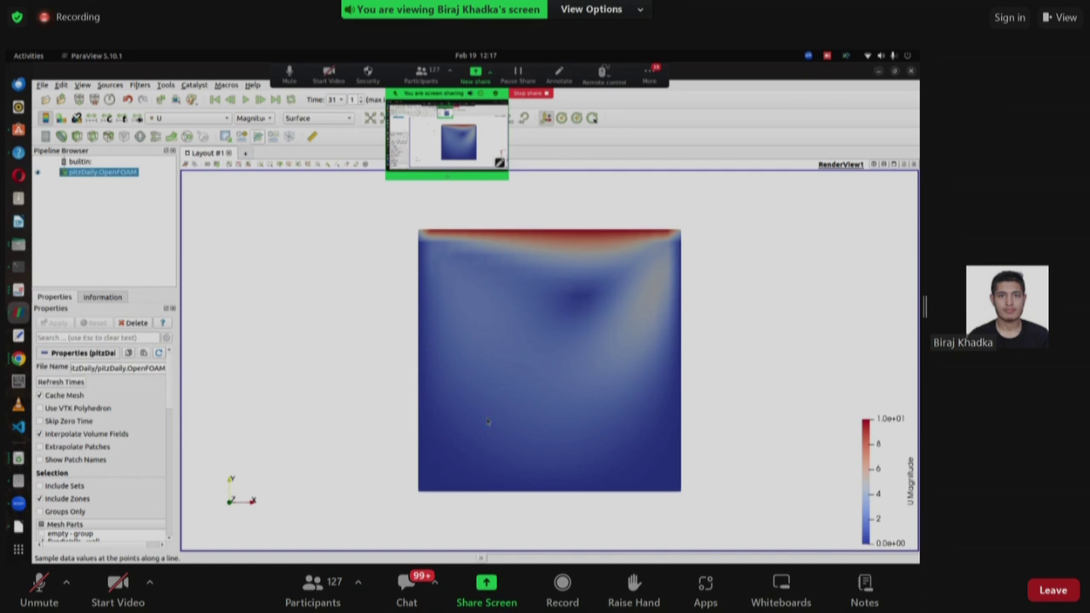
pyautogui.moveTo(870, 445); pyautogui.dragTo(742, 347)
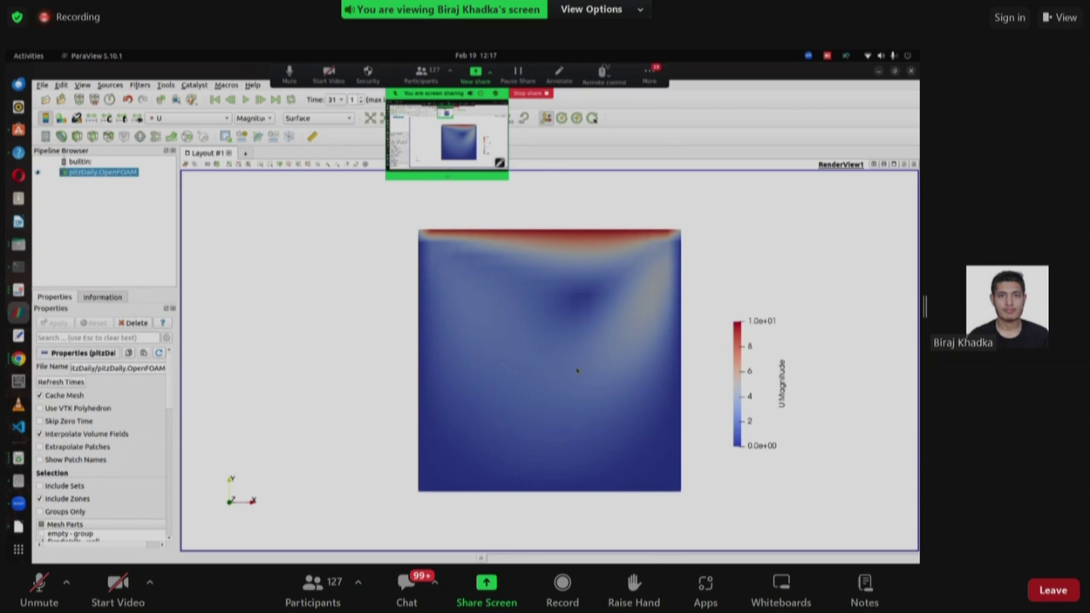
pyautogui.click(18, 358)
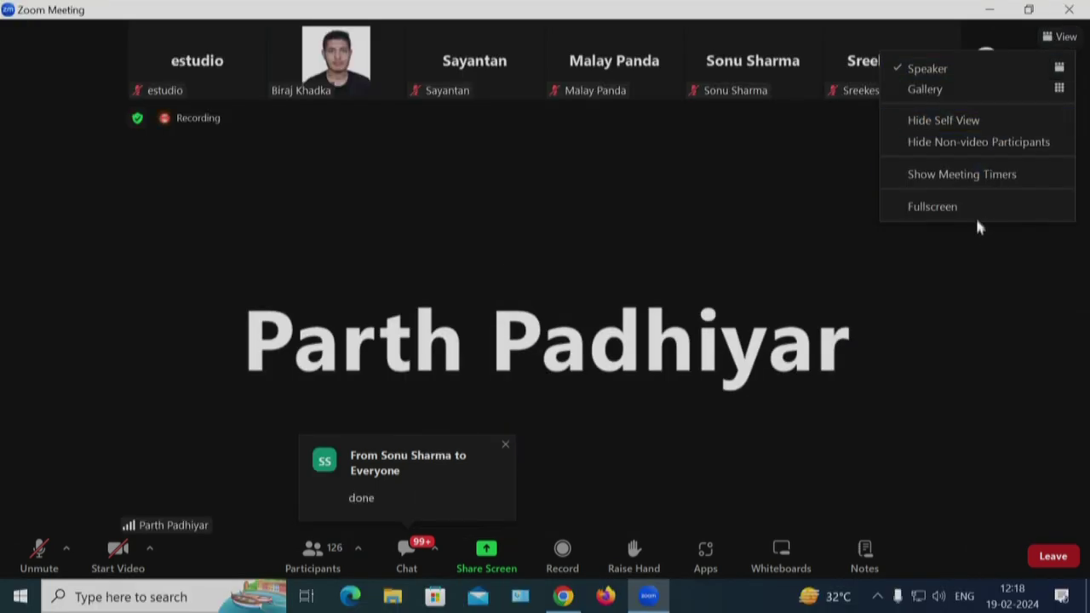
pyautogui.click(977, 223)
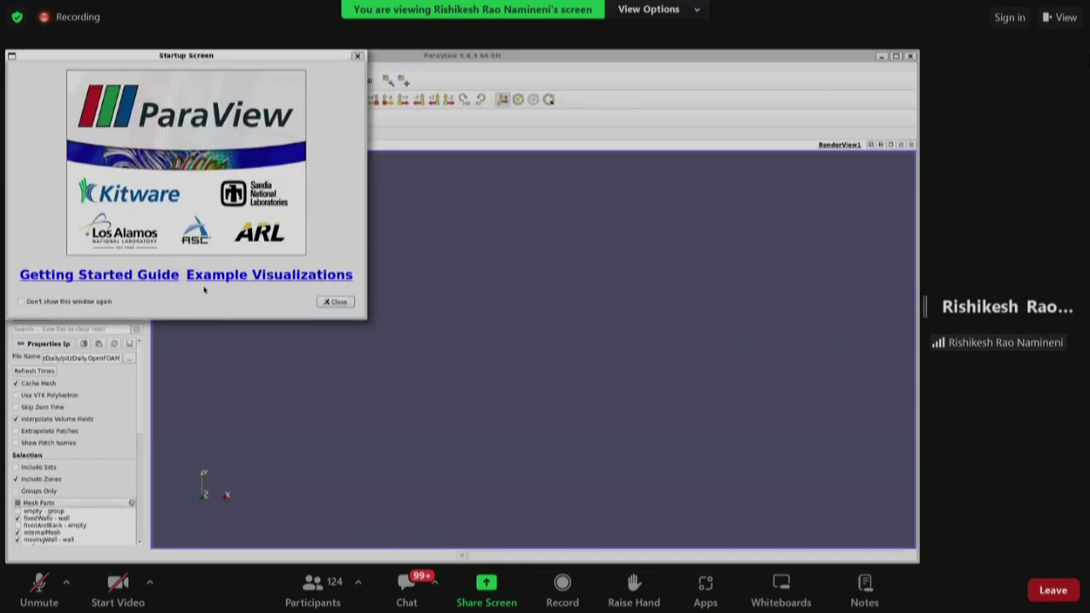
# Step: Load the pitzDaily.OpenFOAM case coloured by velocity U and try to advance it to the next time step
pyautogui.click(336, 303)
pyautogui.click(41, 316)
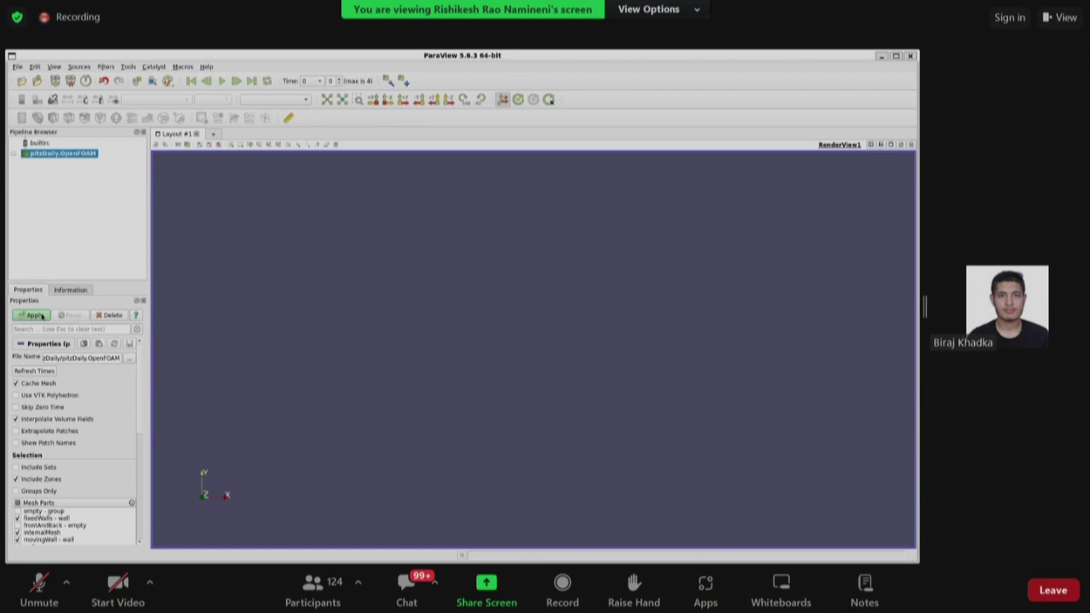
pyautogui.click(183, 100)
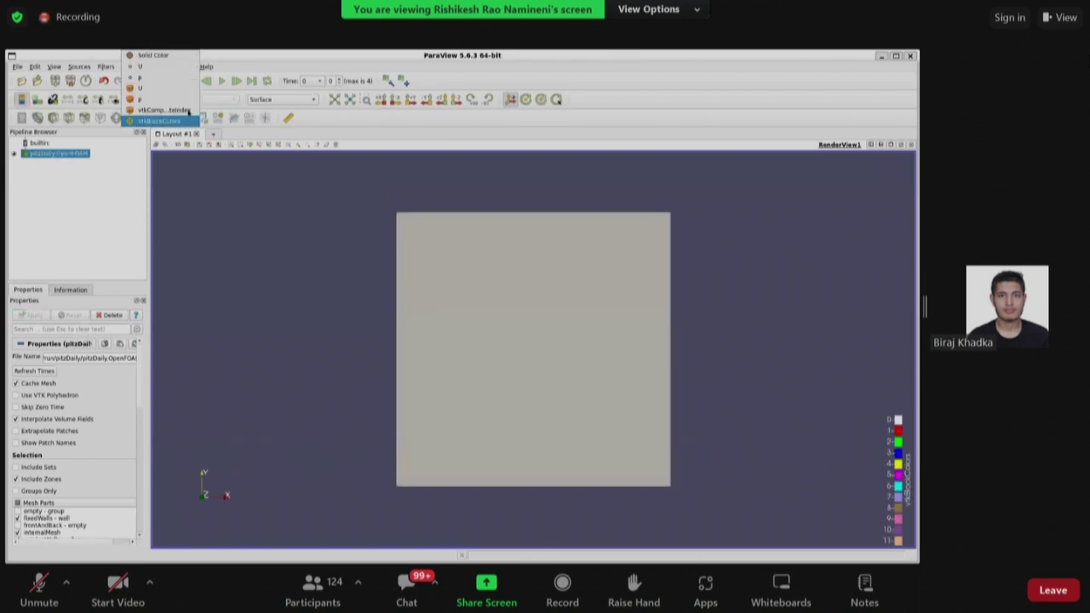
pyautogui.click(149, 68)
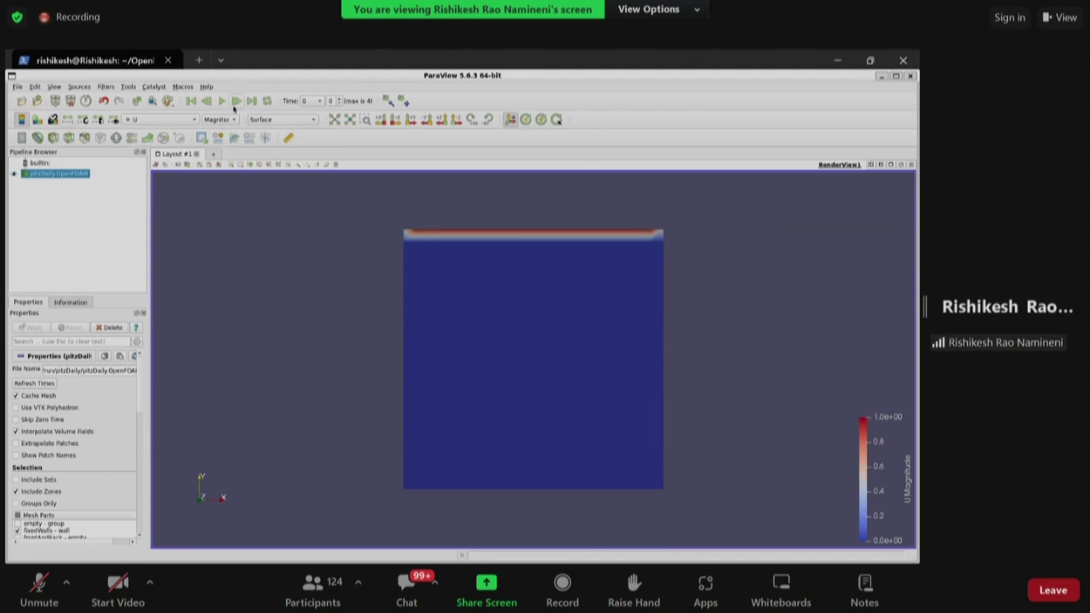
pyautogui.click(235, 106)
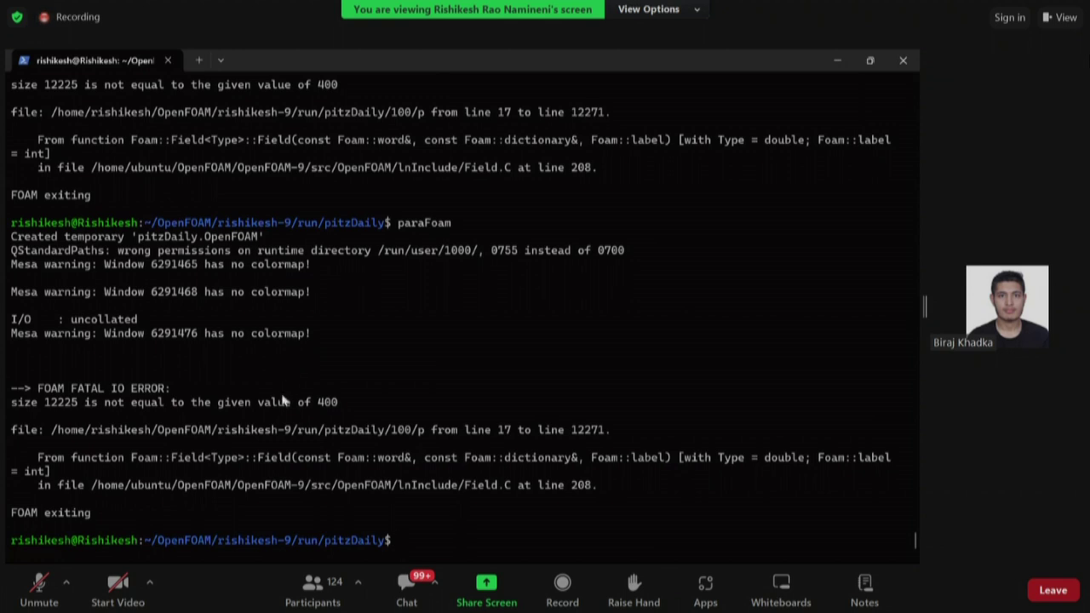
# Step: Change from the pitzDaily case directory up to its parent run directory in the terminal with cd ..
pyautogui.write('cd ..')
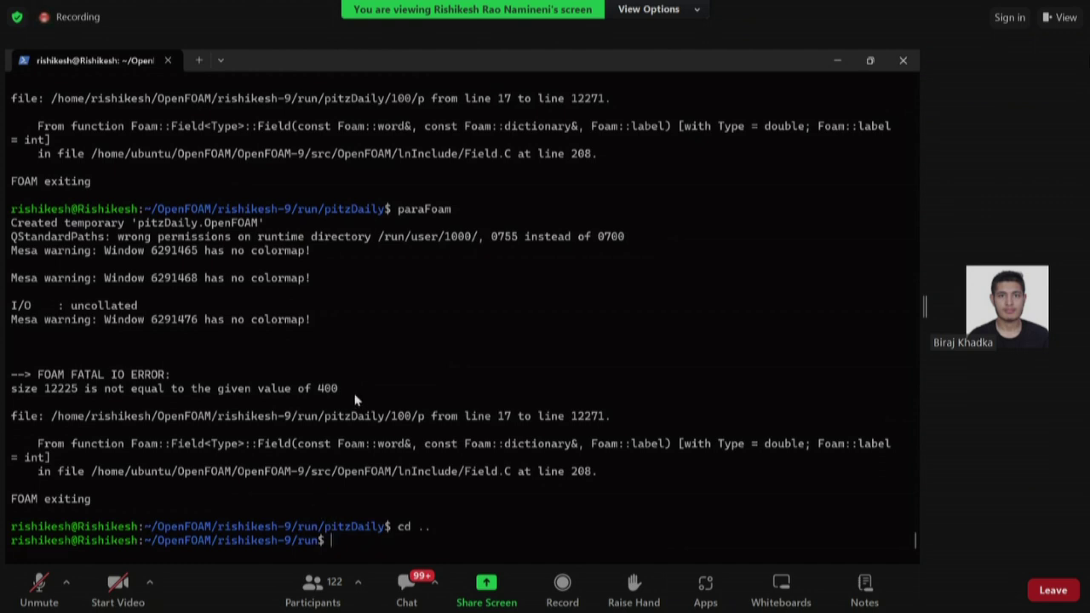
pyautogui.scroll(1, 362, 374)
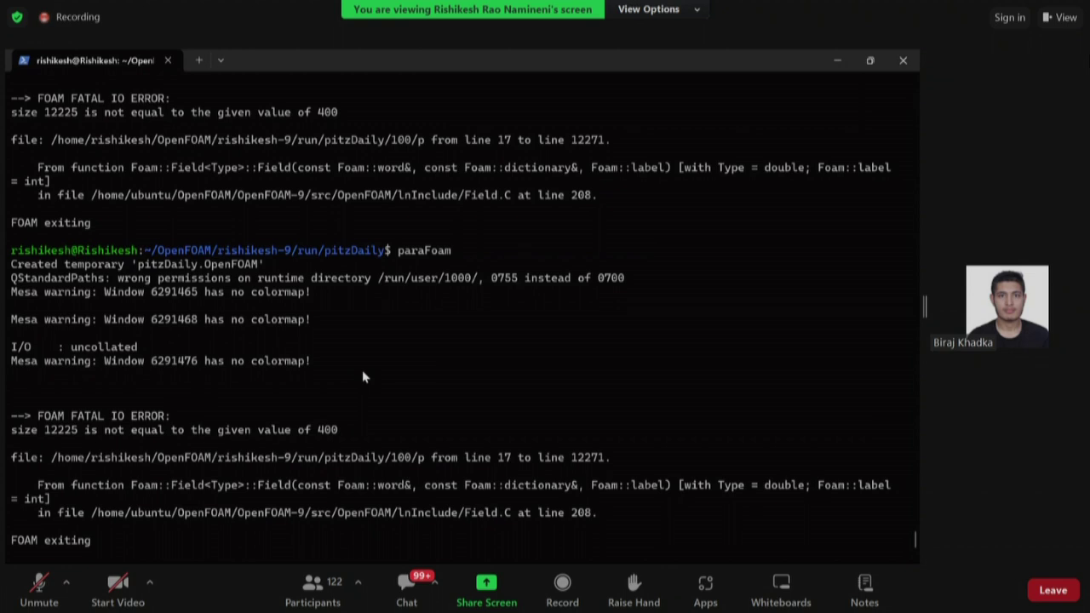
pyautogui.write('cd ..')
pyautogui.press('Return')
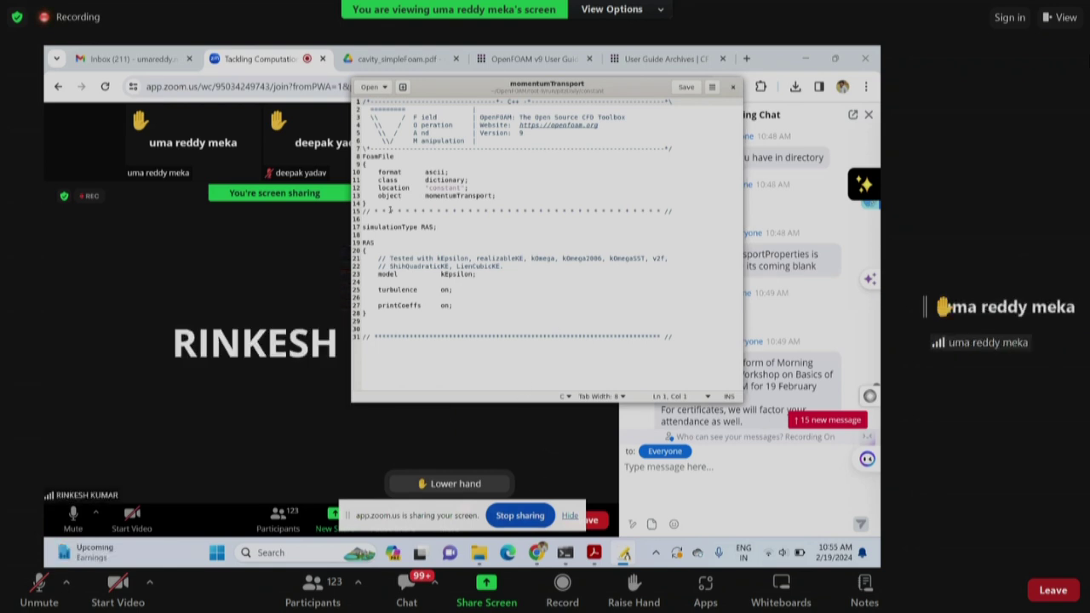
# Step: Set simulationType to laminar instead of RAS in the momentumTransport file and save it
pyautogui.click(441, 227)
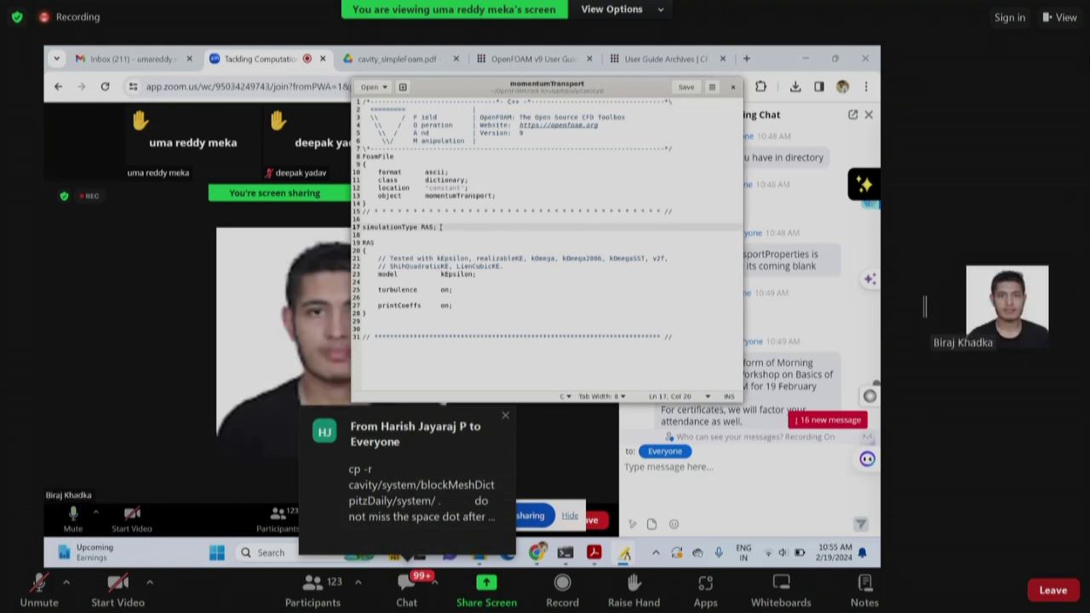
pyautogui.write('lami')
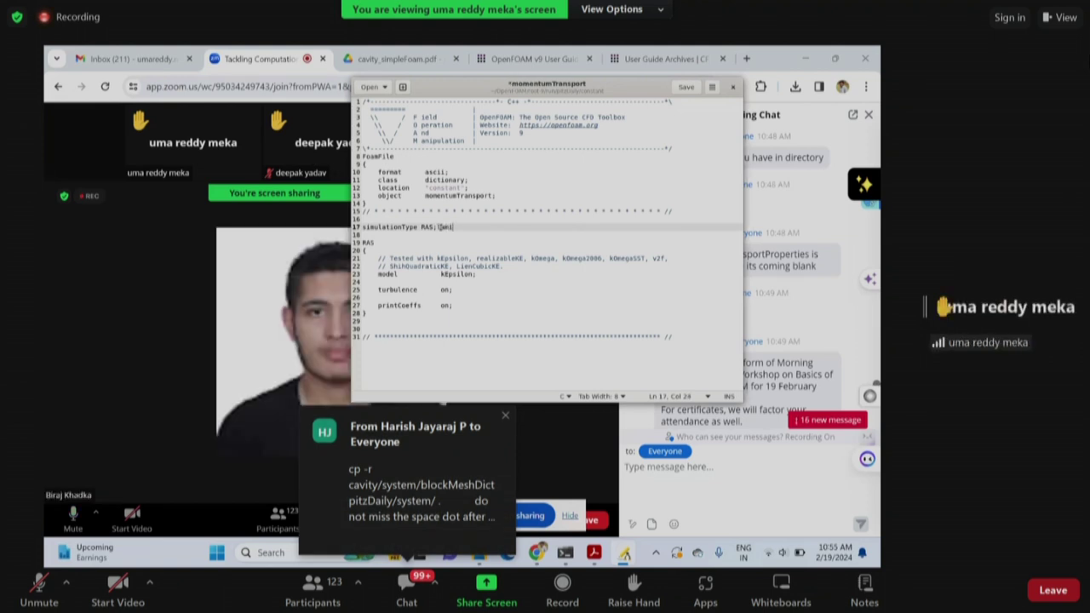
pyautogui.write('nar')
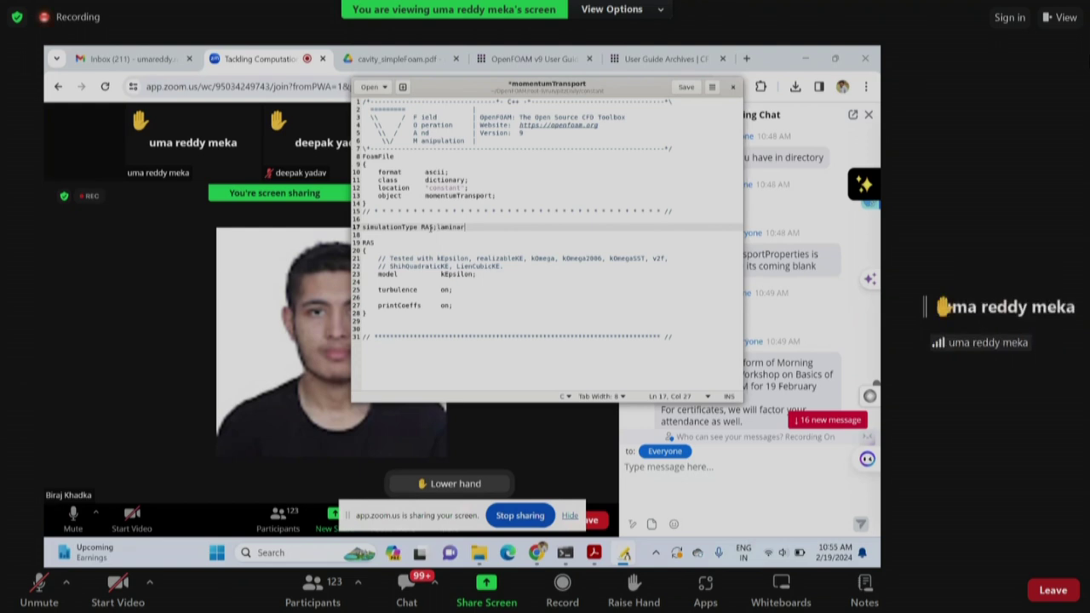
pyautogui.click(435, 226)
pyautogui.press('BackSpace')
pyautogui.press('BackSpace')
pyautogui.press('BackSpace')
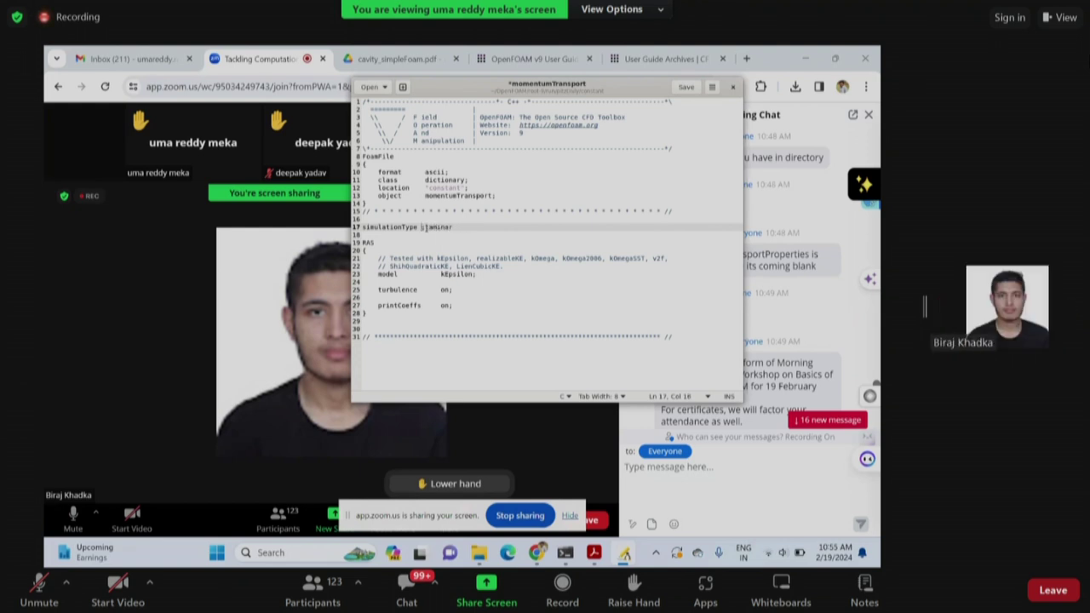
pyautogui.press('BackSpace')
pyautogui.click(461, 226)
pyautogui.write(';')
pyautogui.click(687, 88)
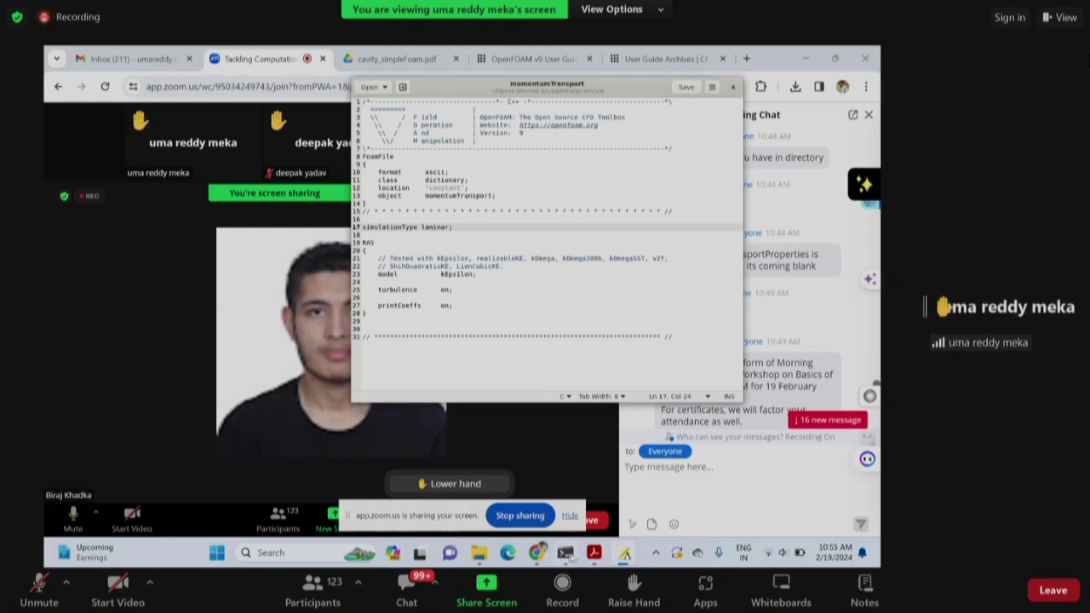
# Step: Switch to the terminal with the pitzDaily session and stop sharing the screen in the meeting
pyautogui.moveTo(568, 556)
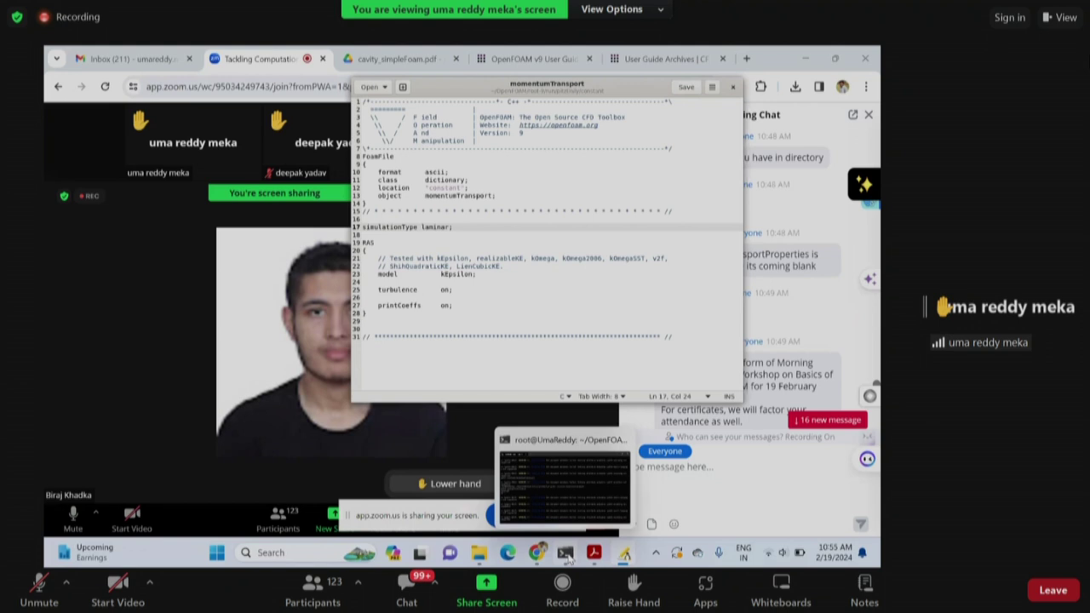
pyautogui.click(564, 482)
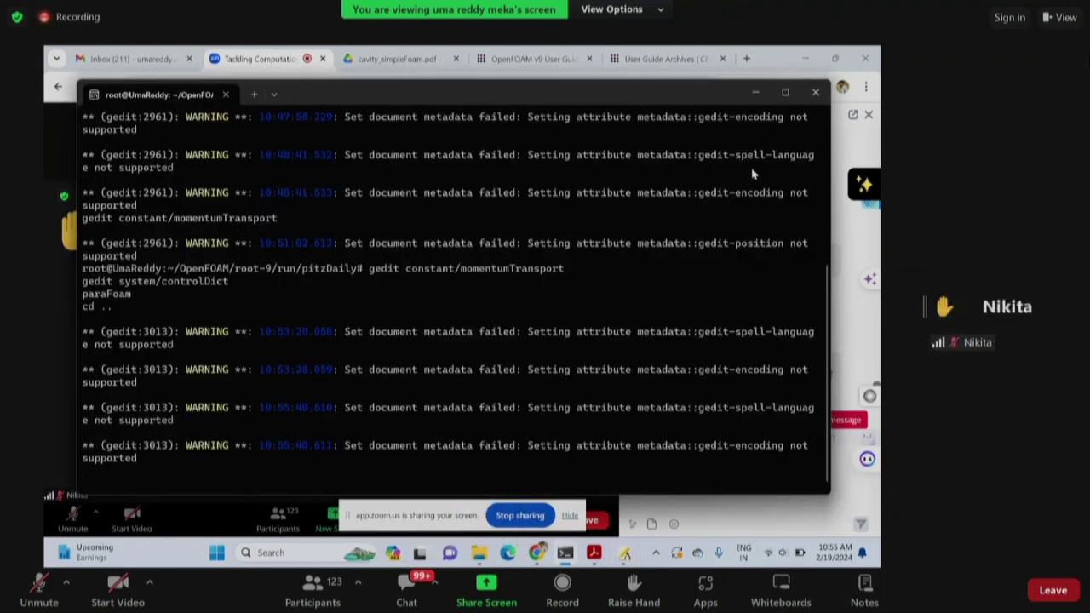
pyautogui.click(509, 516)
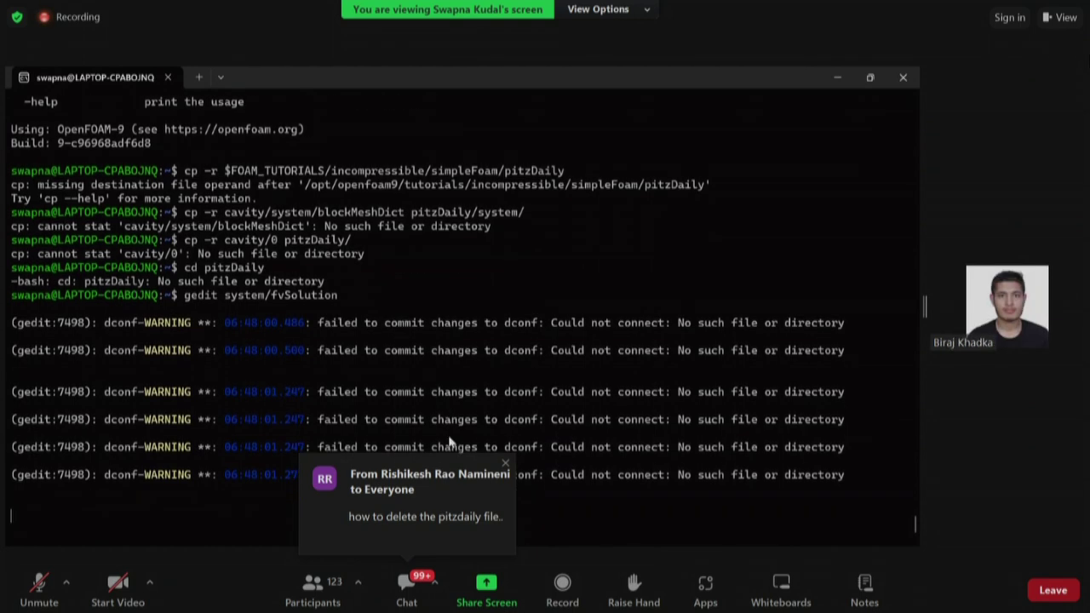
# Step: Examine the terminal history from the pitzDaily copy commands back through the simpleFoam -help output and the package installation log
pyautogui.scroll(7, 463, 383)
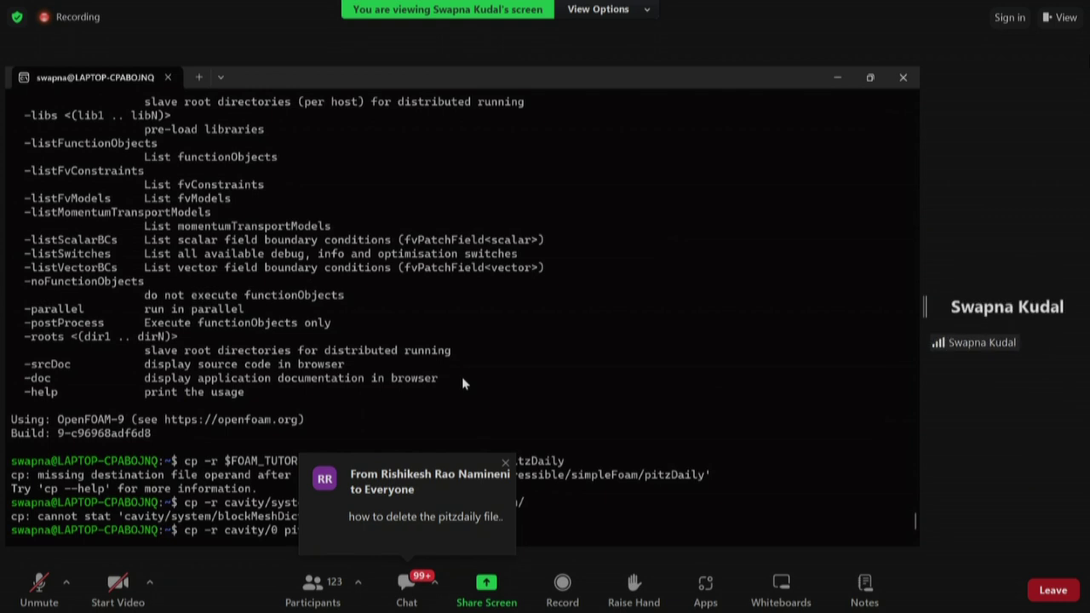
pyautogui.scroll(4, 463, 383)
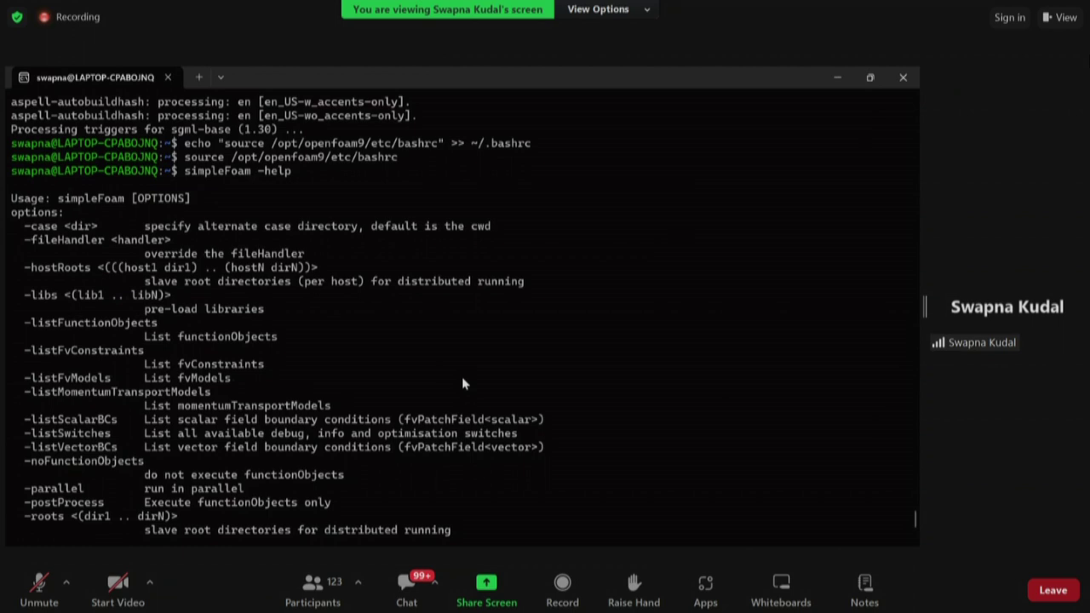
pyautogui.scroll(-1, 463, 383)
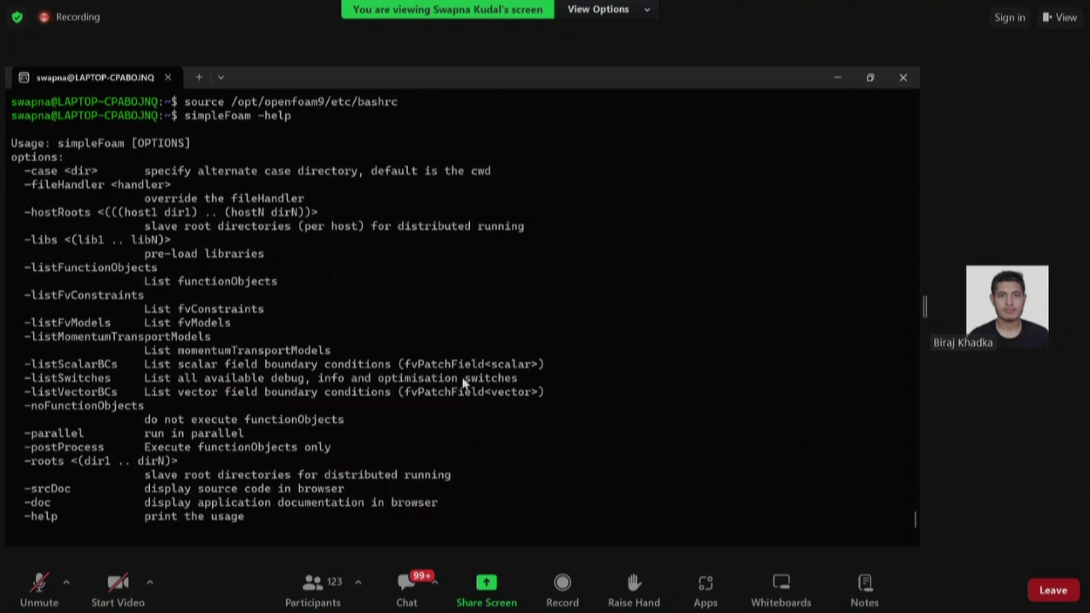
pyautogui.scroll(9, 463, 383)
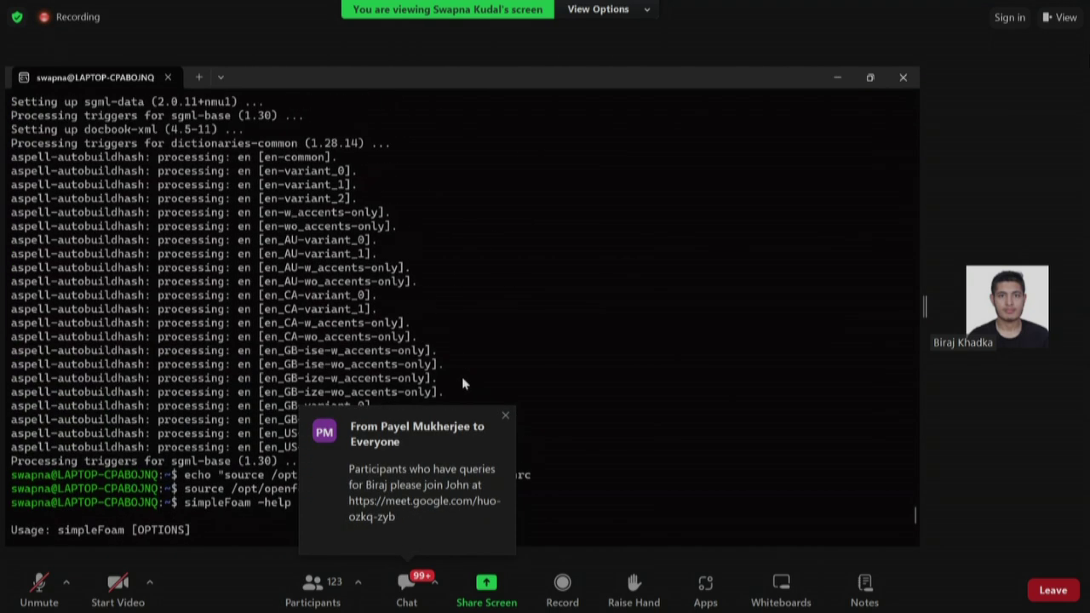
pyautogui.scroll(15, 462, 383)
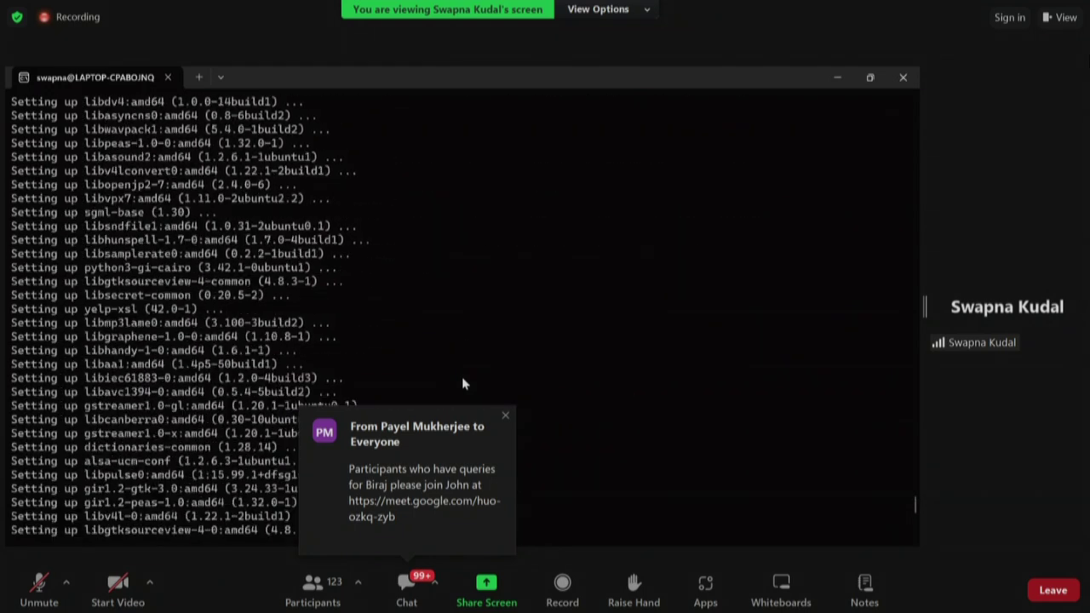